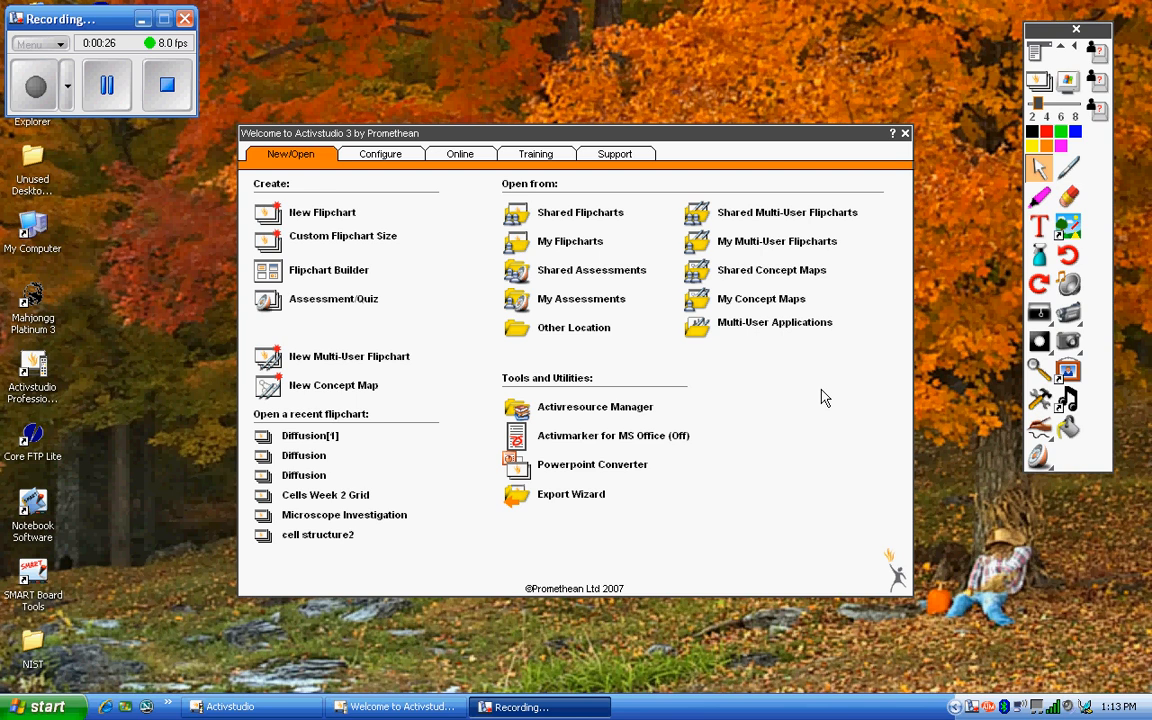
Create a new flipchart and add the Floating Calculator from the Toolstore to the main toolbox, next to the highlighter.
left_click(308, 222)
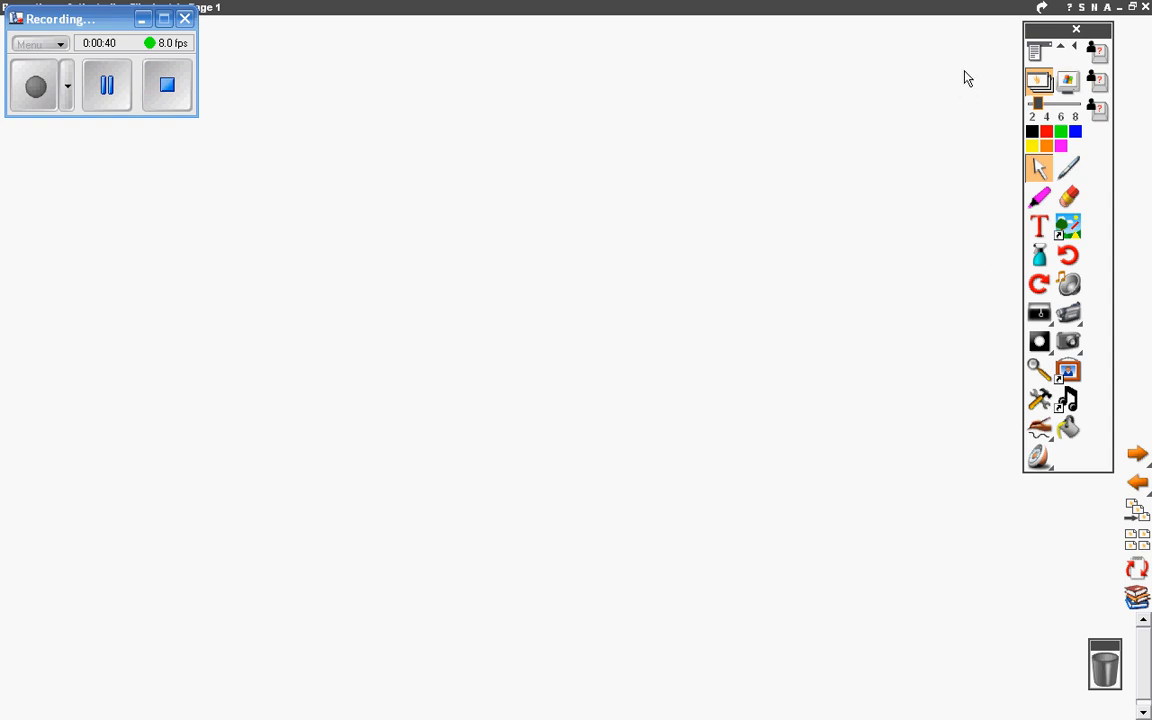
left_click(1062, 193)
left_click(1036, 58)
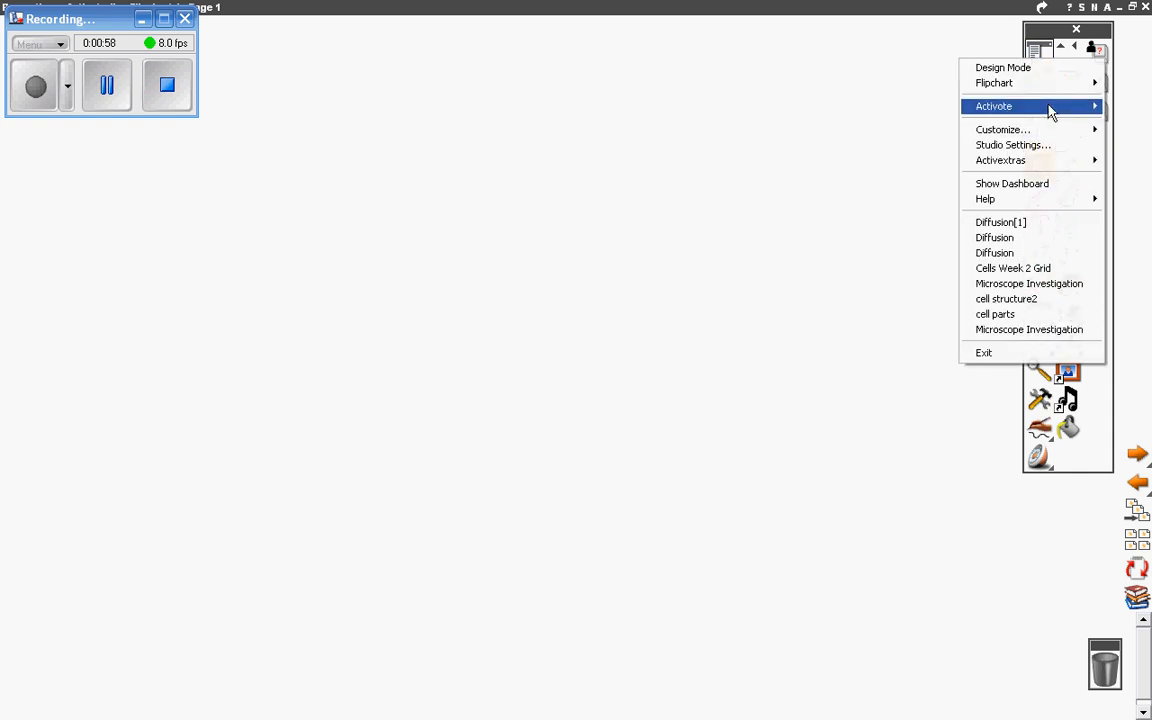
mouse_move(1049, 136)
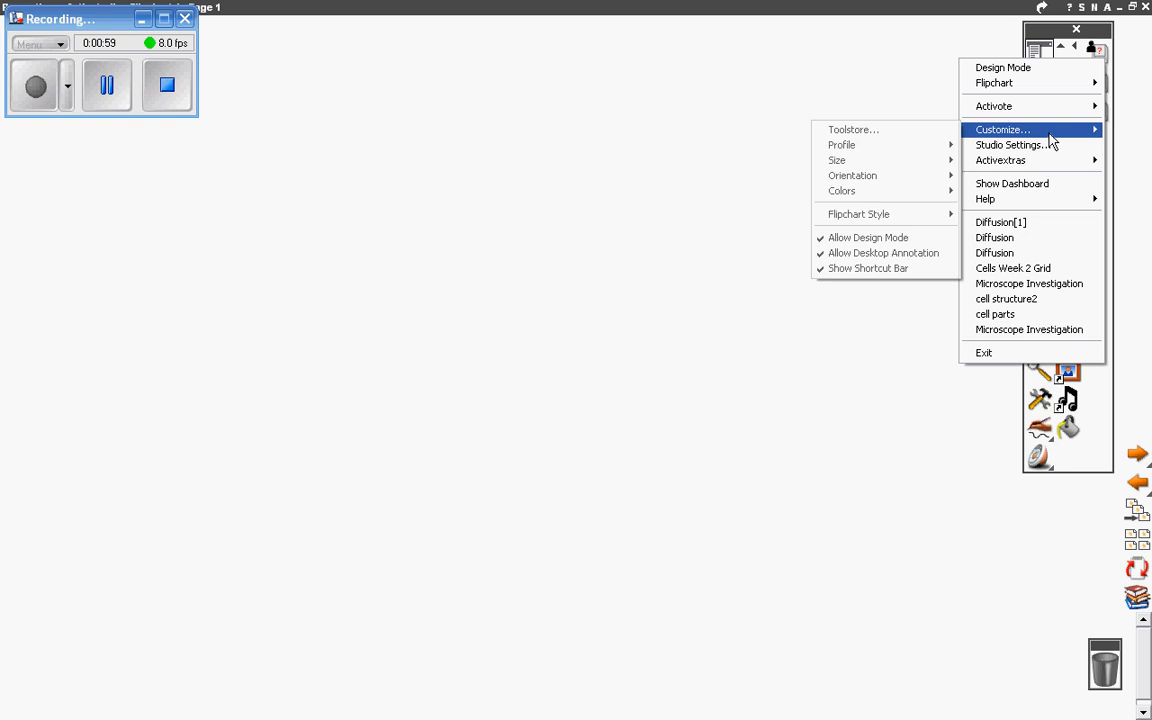
left_click(872, 132)
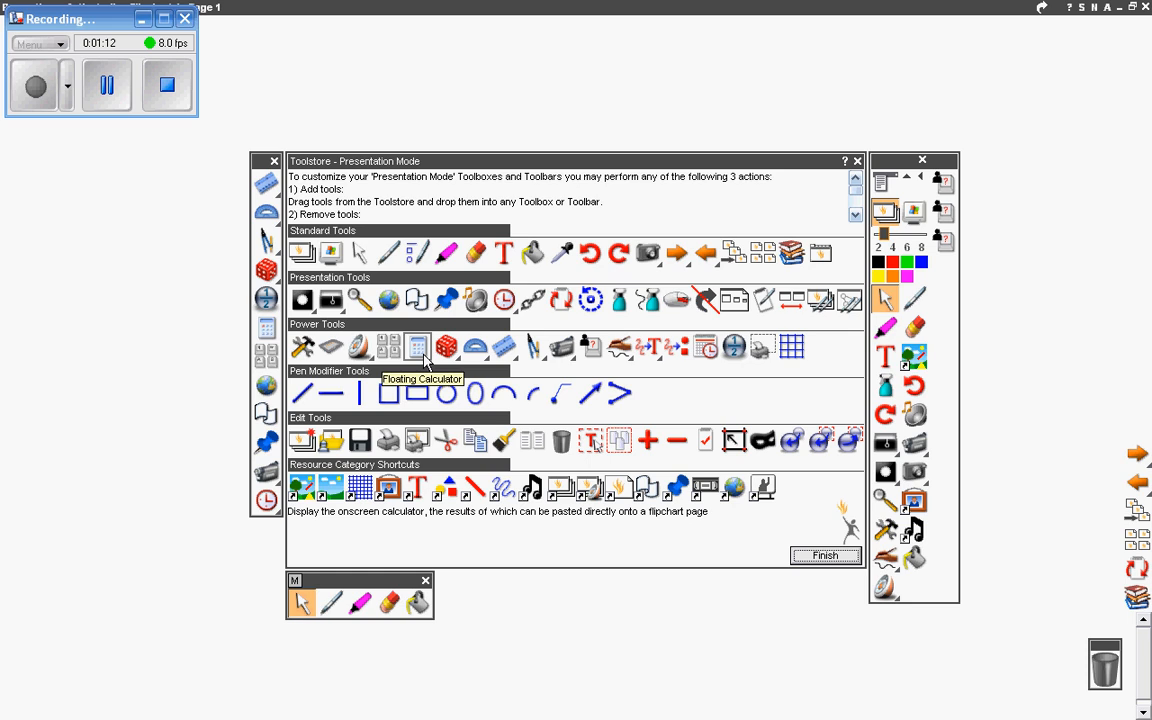
mouse_move(424, 360)
left_mouse_down()
mouse_move(674, 414)
mouse_move(903, 435)
mouse_move(921, 339)
left_mouse_up()
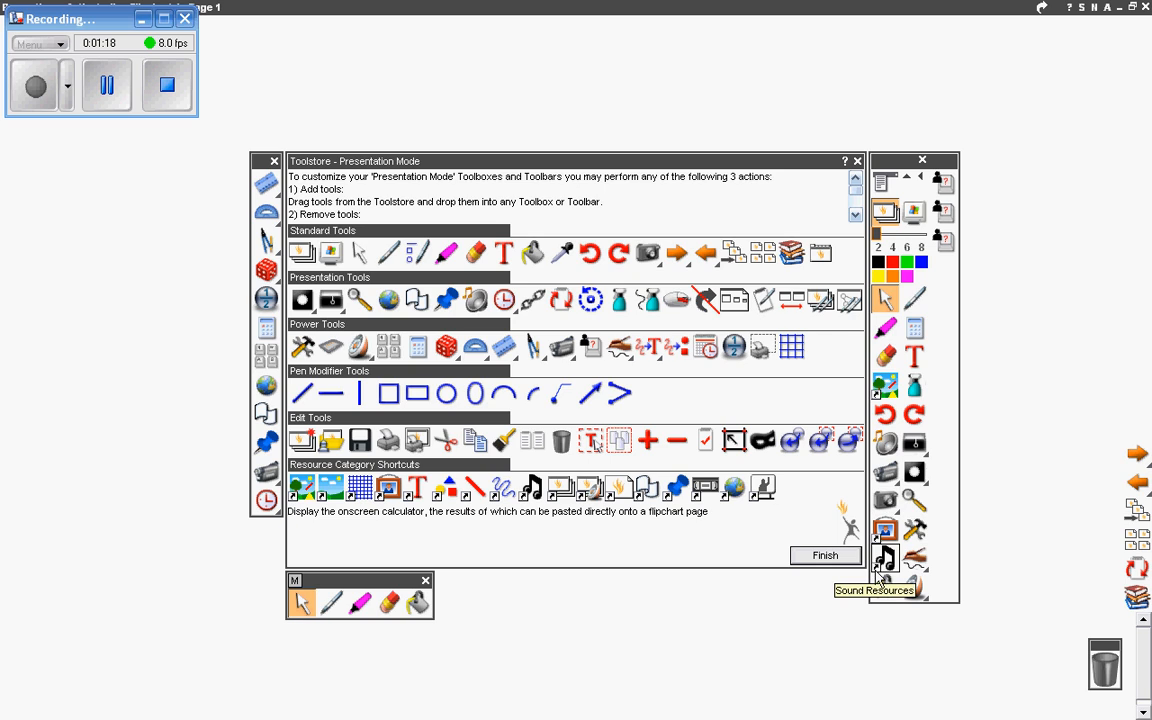
left_click(857, 161)
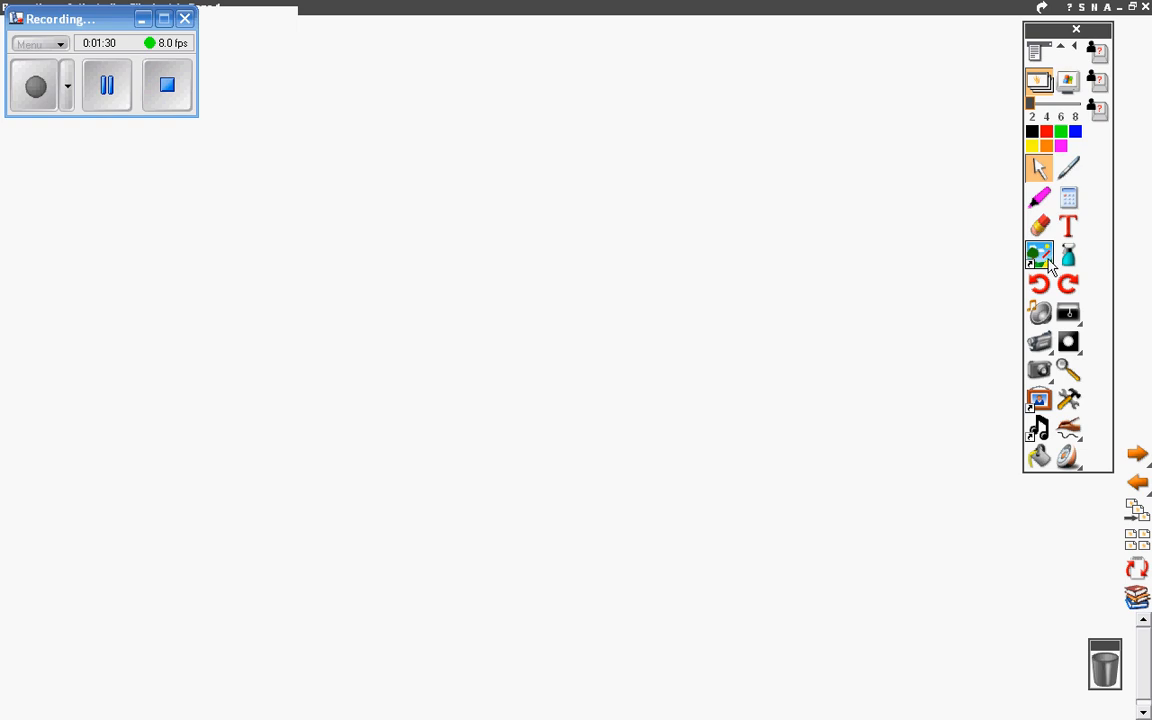
Apply the last wooden frame with torn parchment from the shared Basic Backgrounds Frames collection as the page background.
left_click(1048, 262)
left_click_drag(40, 19, 891, 599)
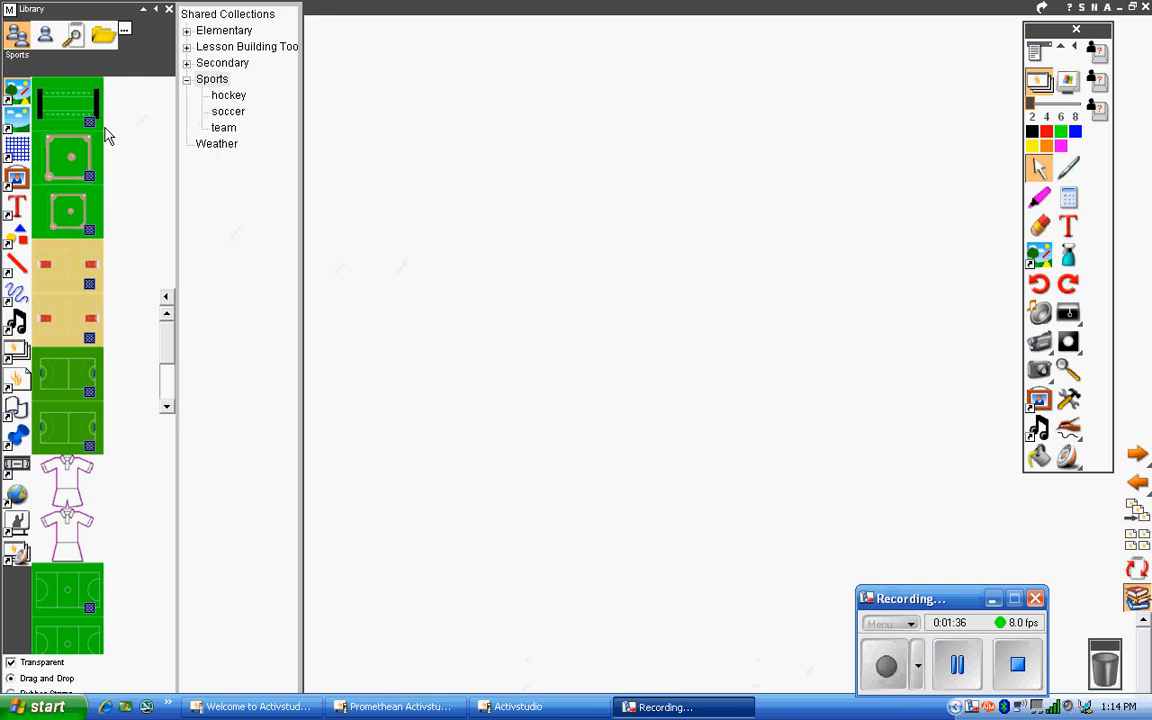
left_click(16, 138)
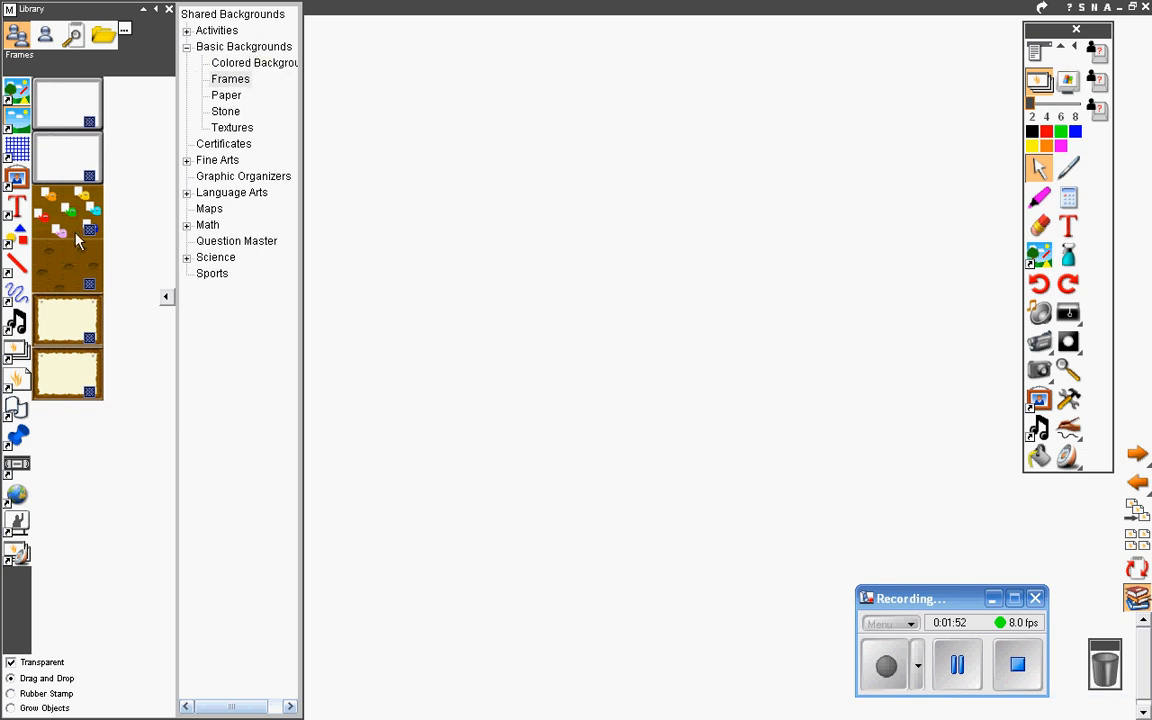
double_click(86, 370)
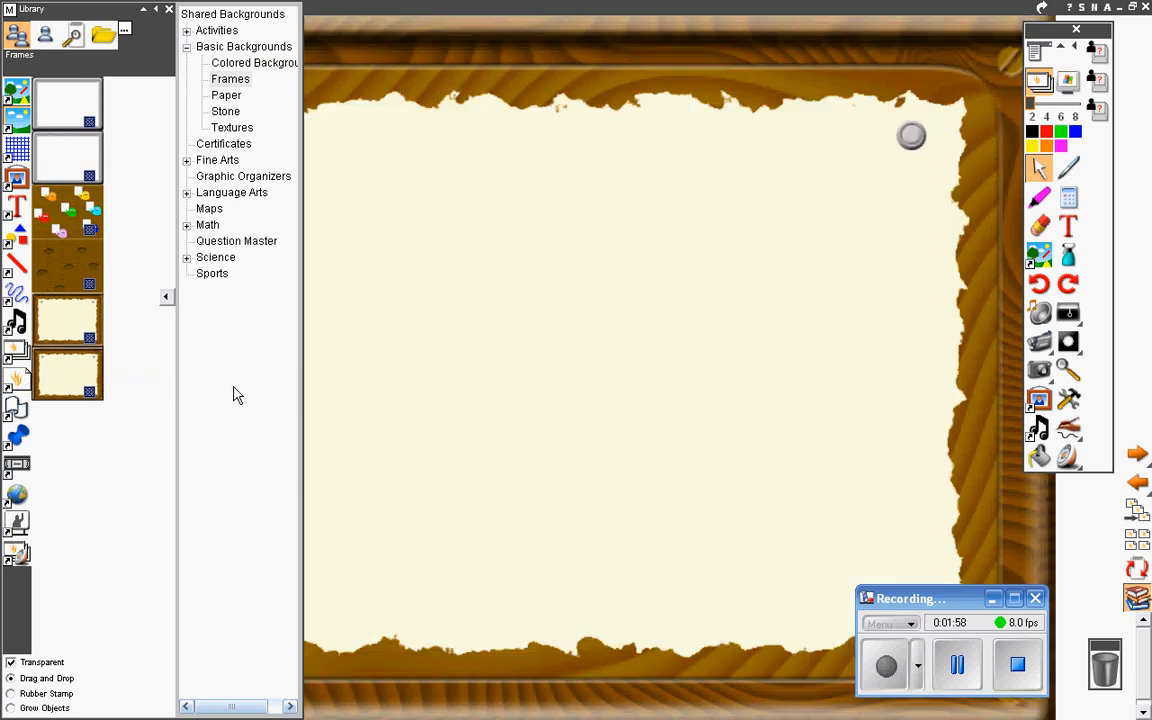
left_click(169, 10)
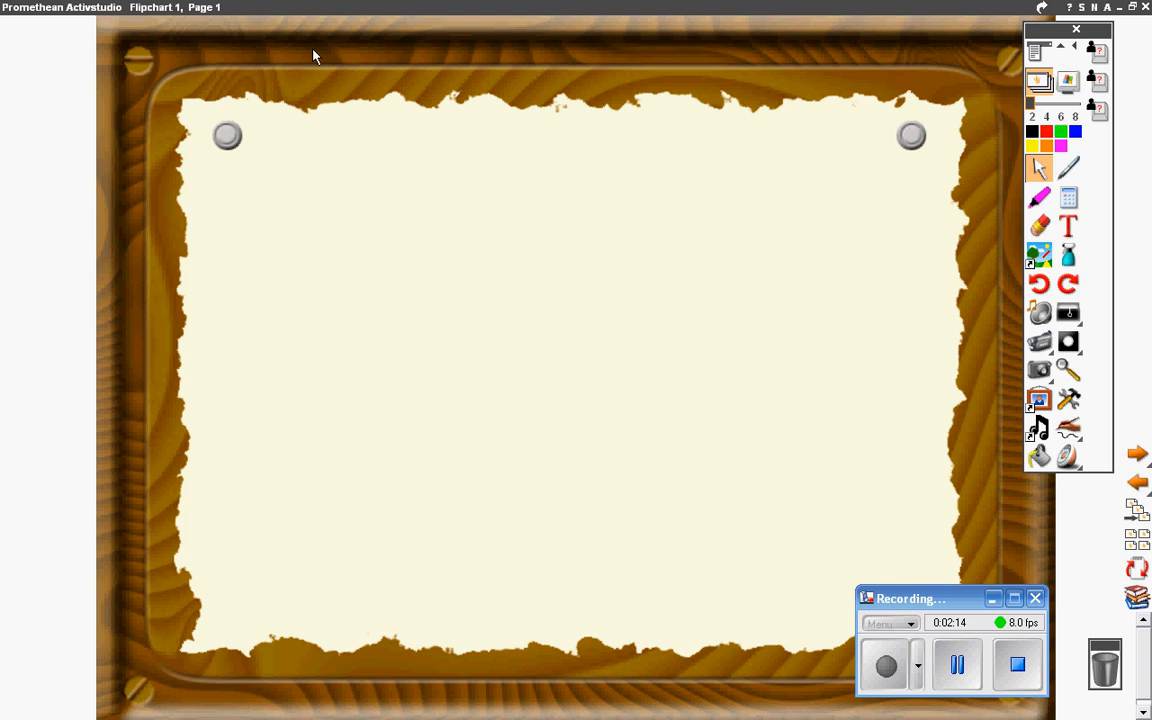
Add the text "FLIP CHART" near the upper-left of the parchment and select all of it for formatting.
left_click(1066, 226)
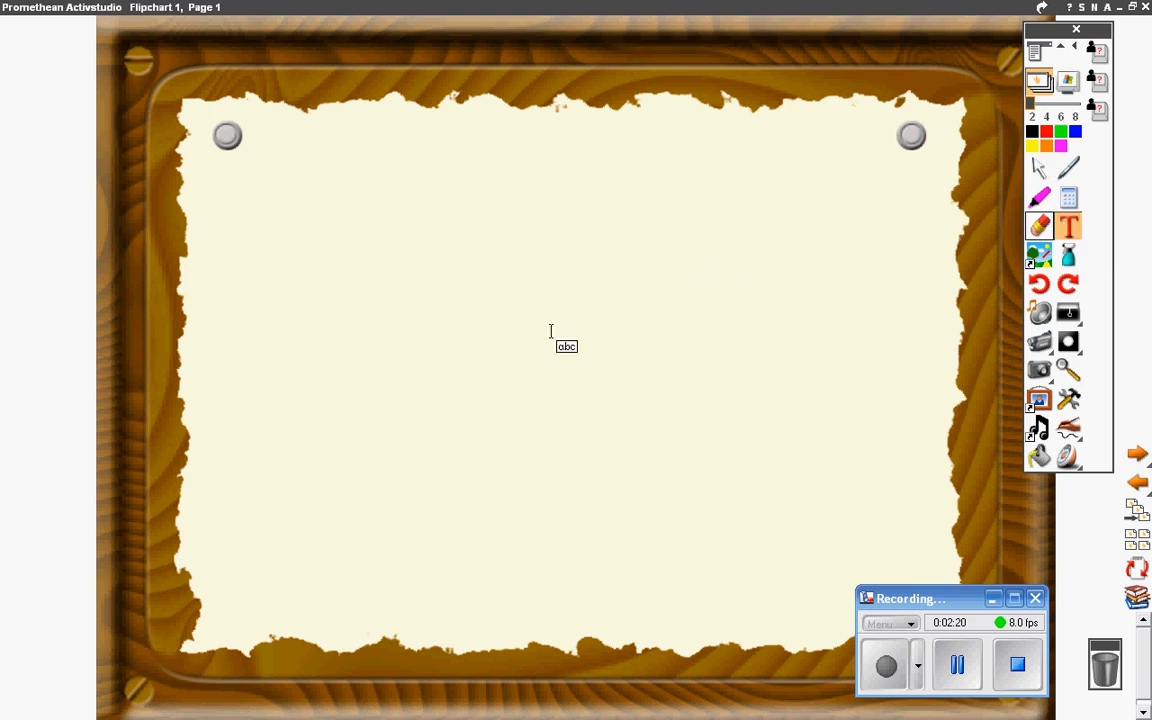
left_click(242, 210)
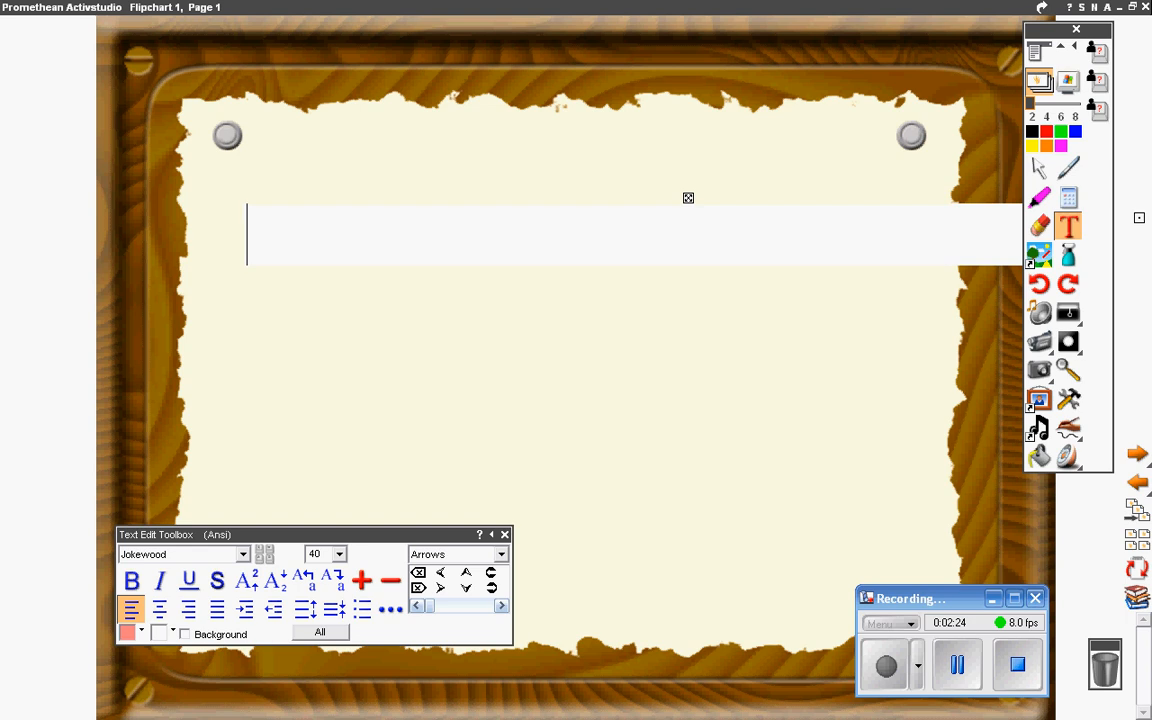
type("FLIP CA")
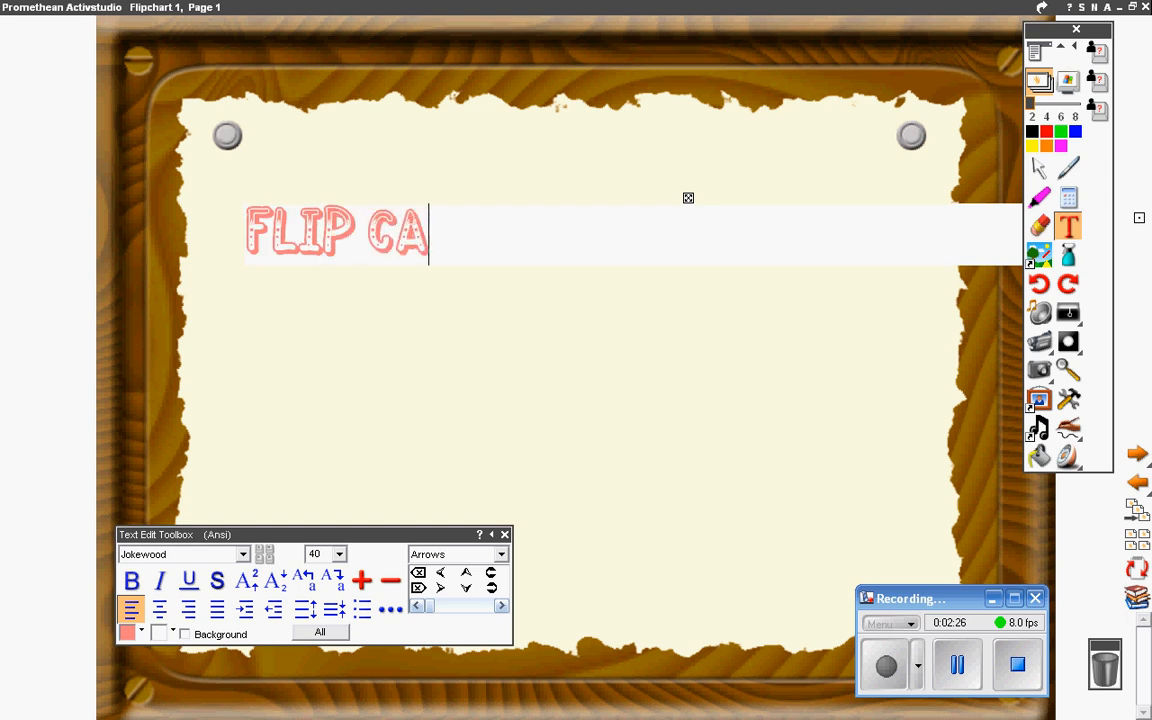
key("BackSpace")
type("HART")
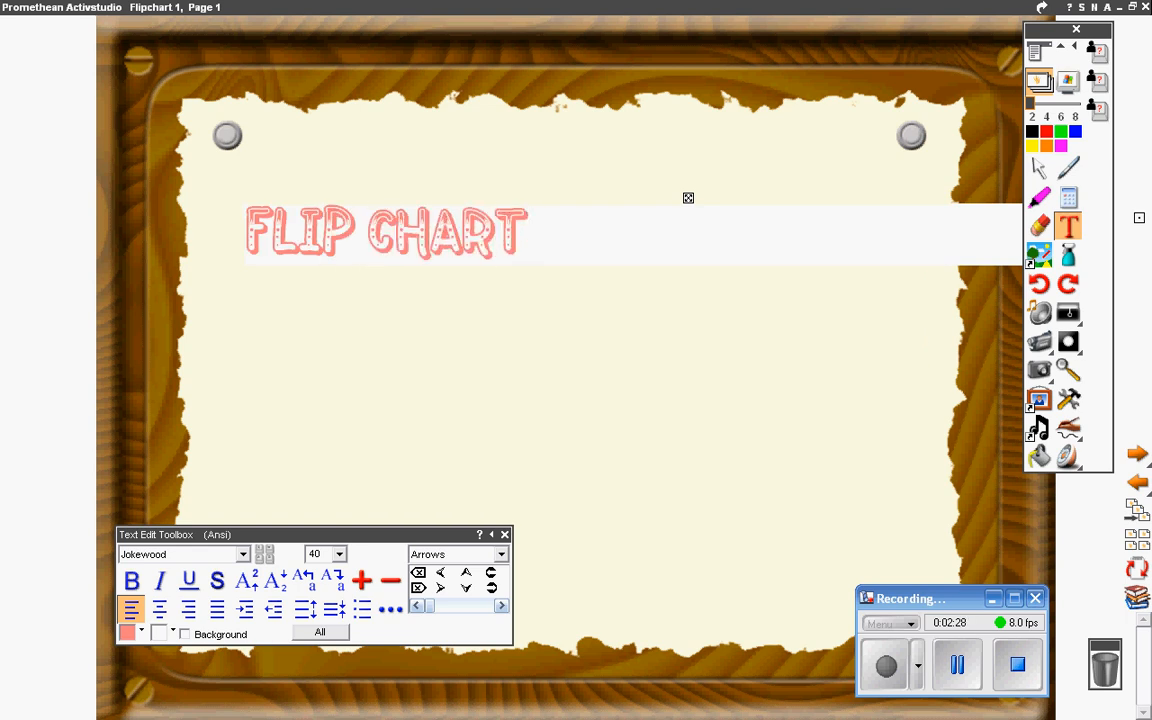
left_click_drag(527, 232, 224, 272)
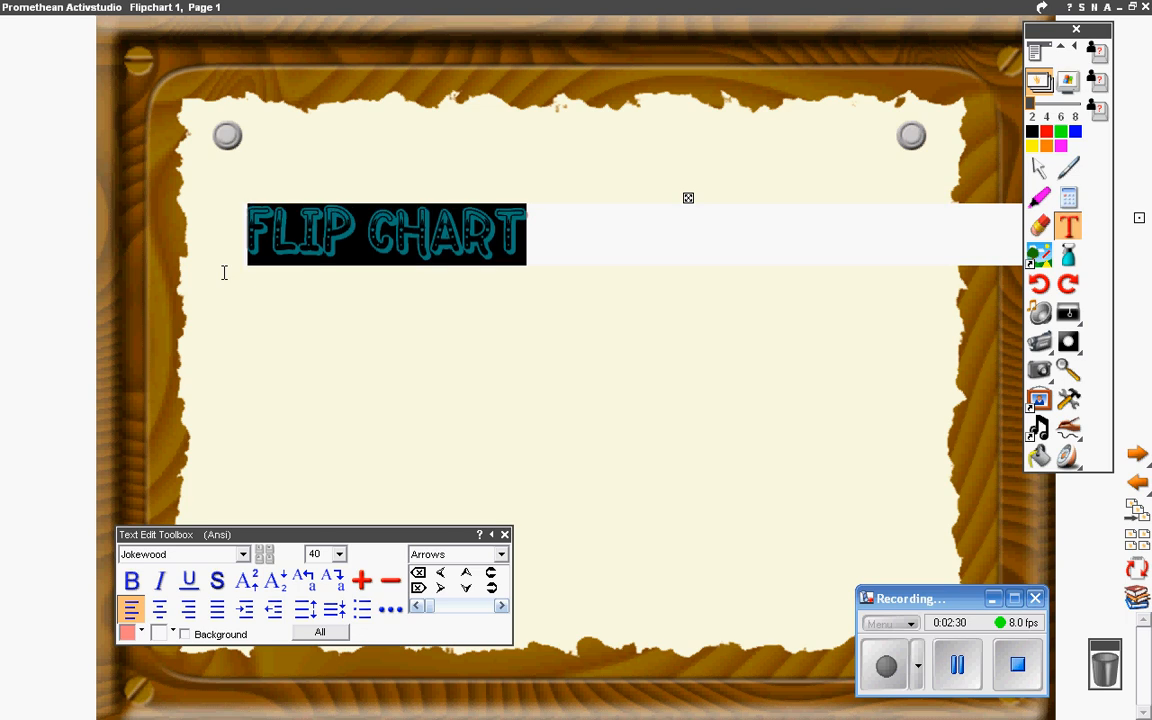
left_click_drag(233, 535, 346, 331)
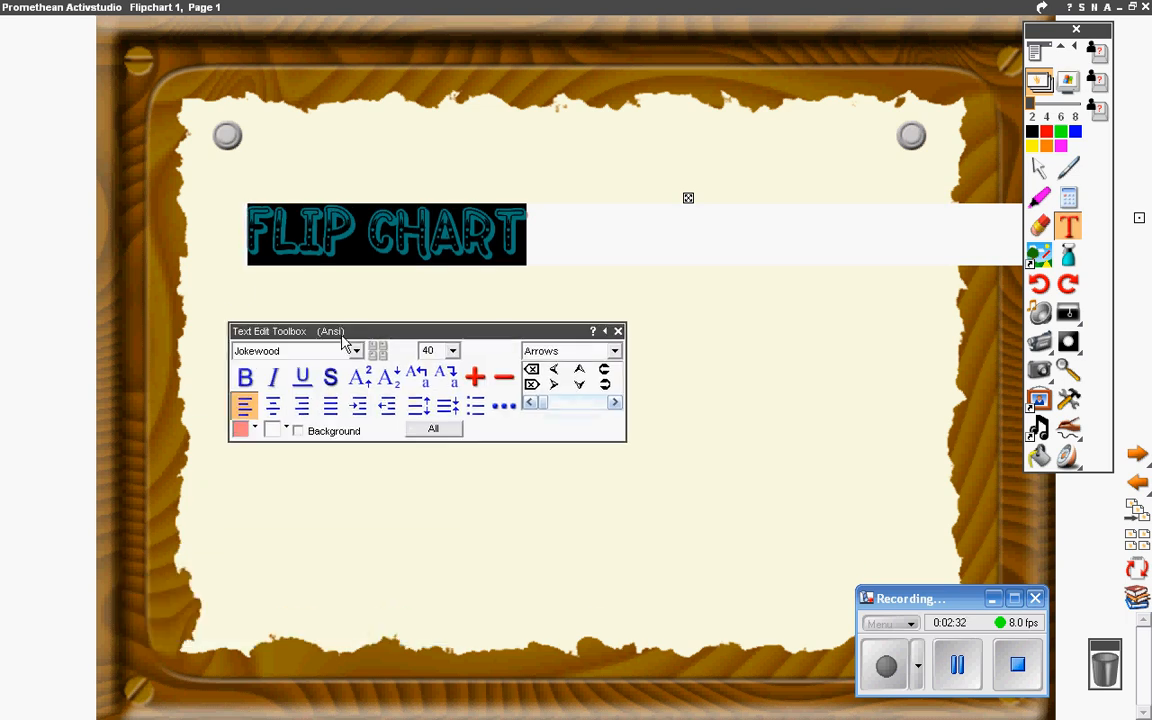
left_click(356, 350)
scroll(348, 414, "down", 2)
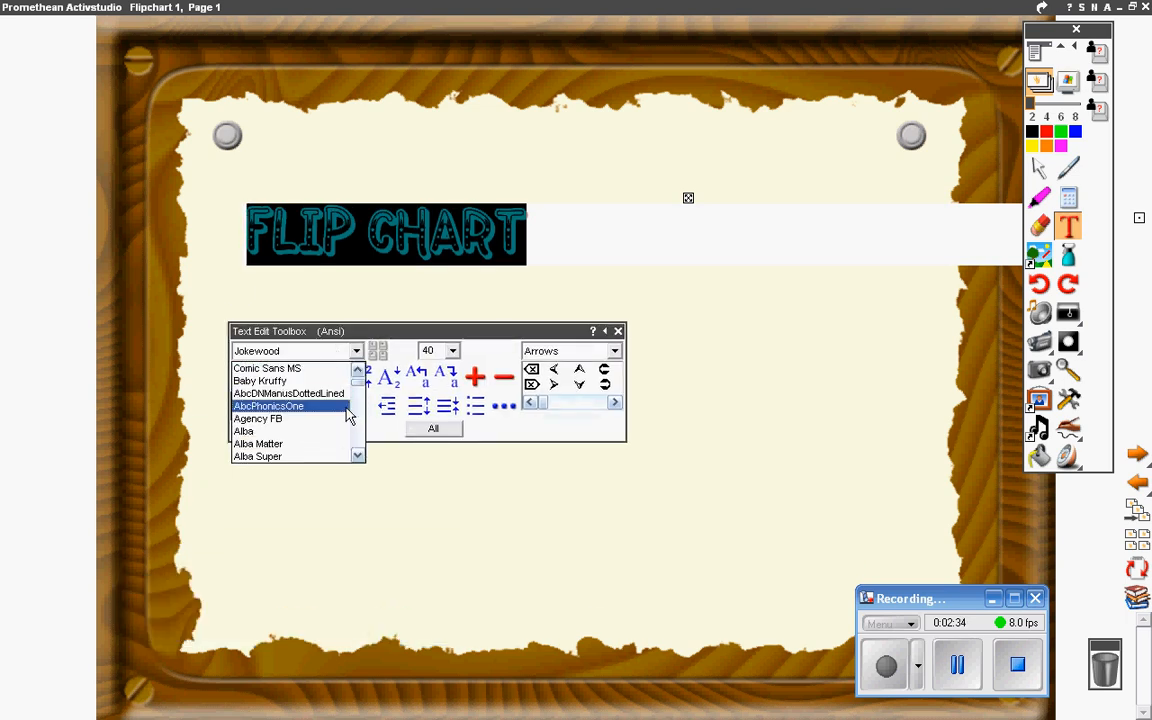
left_click(470, 344)
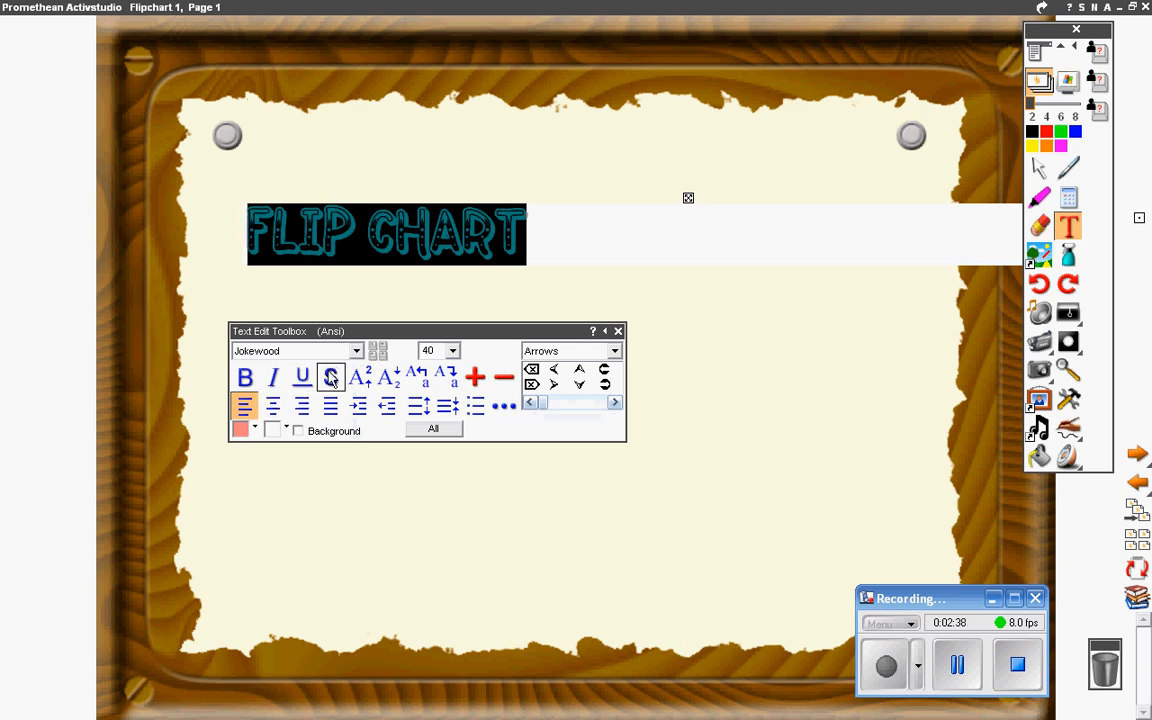
left_click(255, 429)
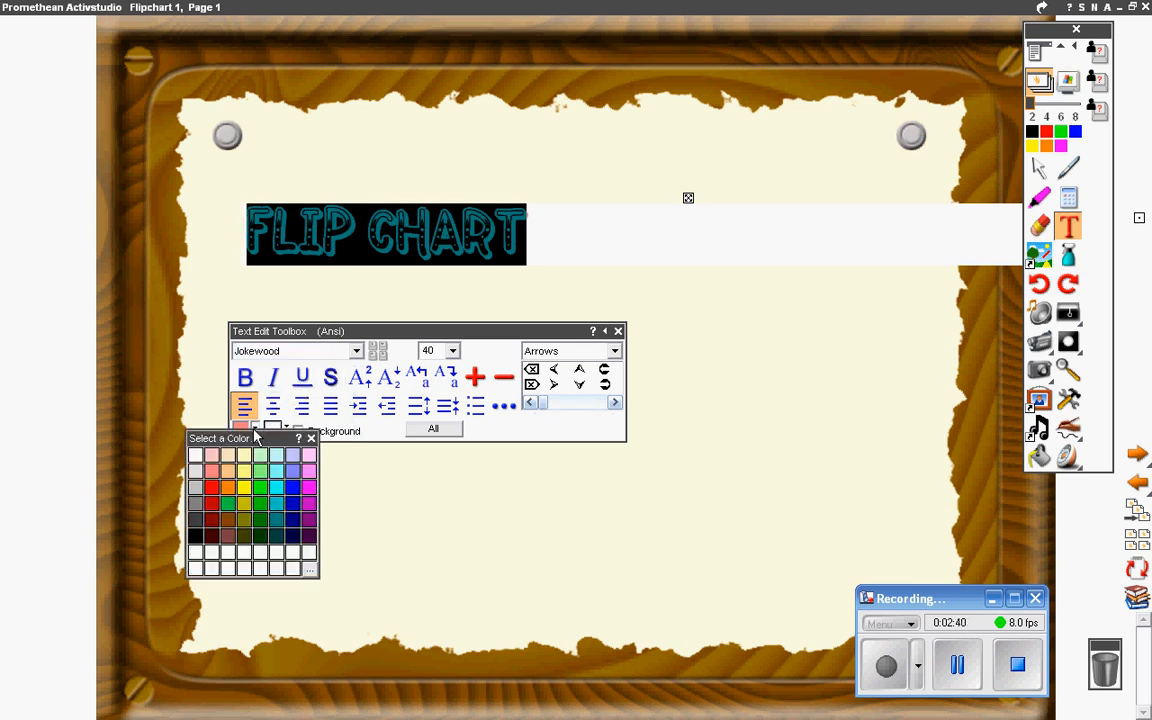
left_click(287, 420)
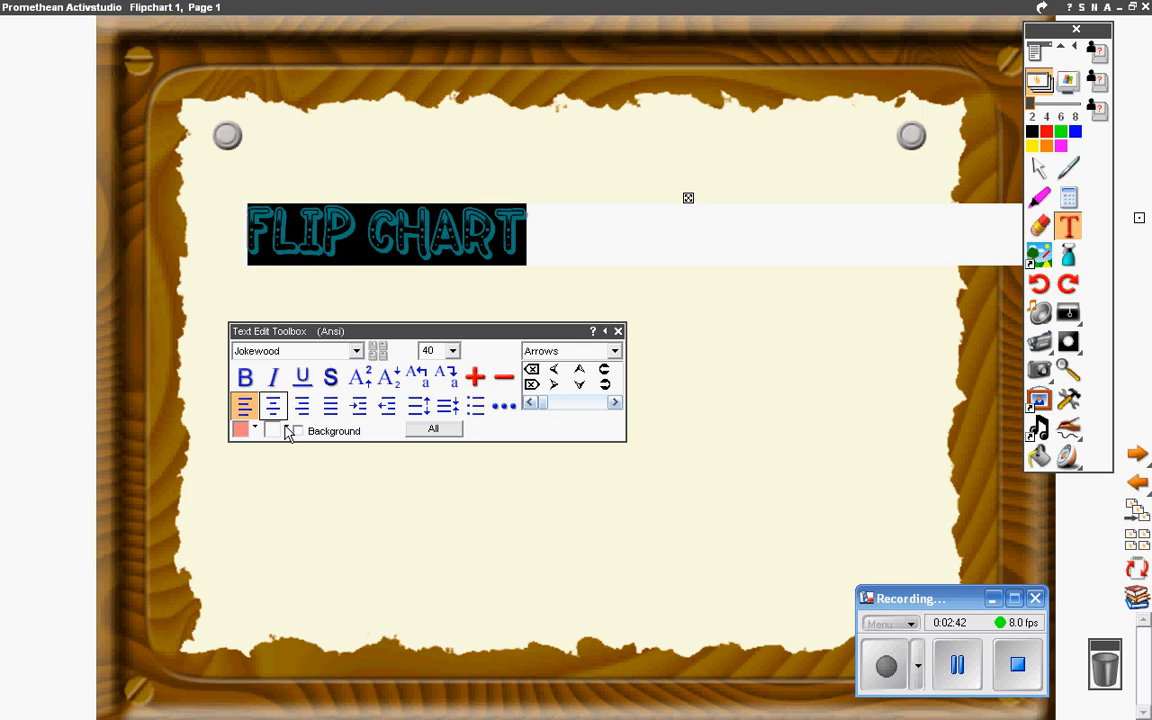
Give the FLIP CHART text a black background and move it to the upper centre of the parchment.
left_click(286, 431)
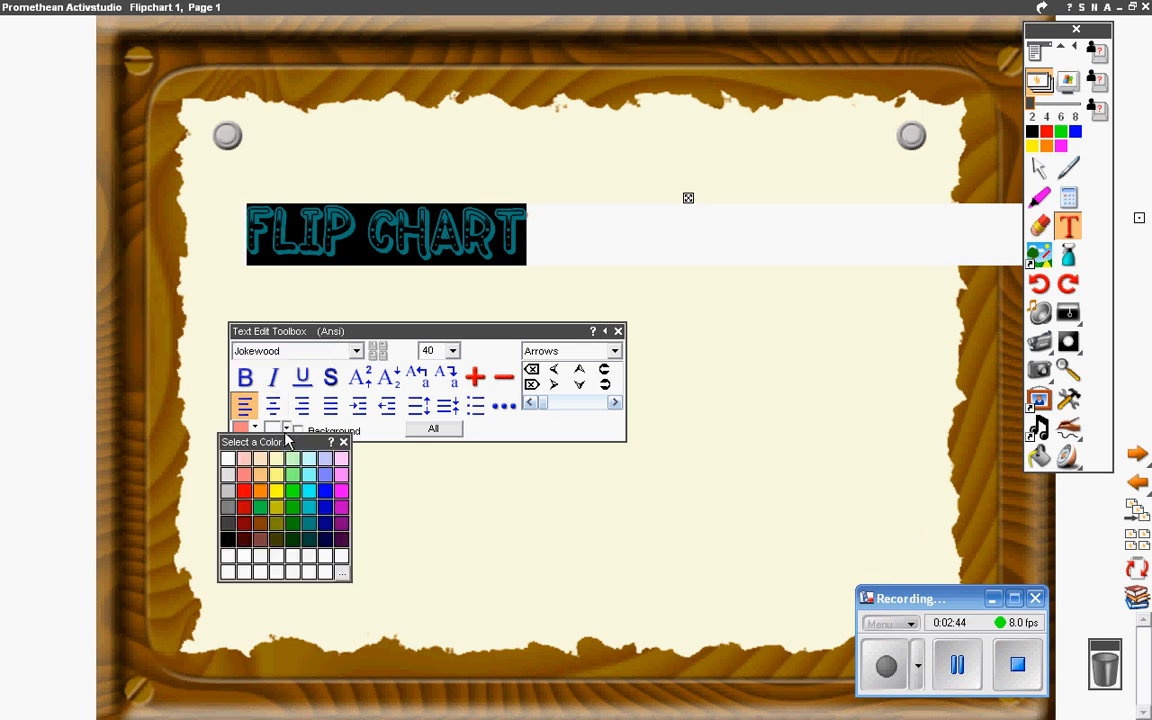
left_click(233, 542)
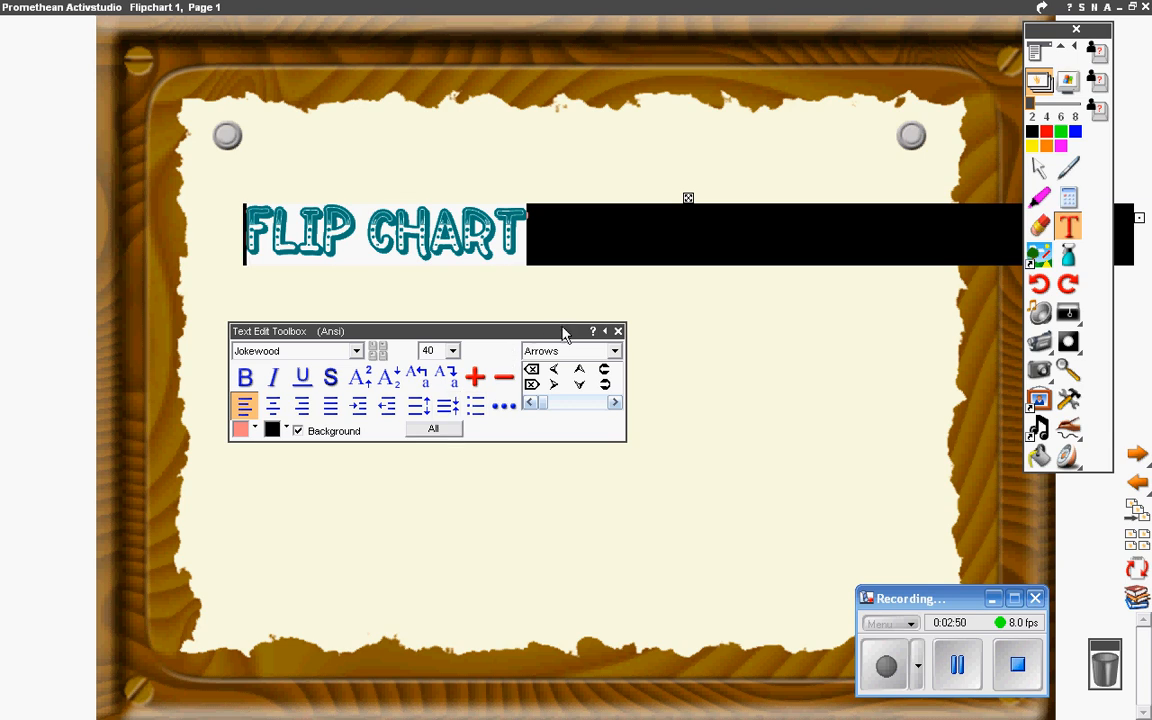
left_click(618, 331)
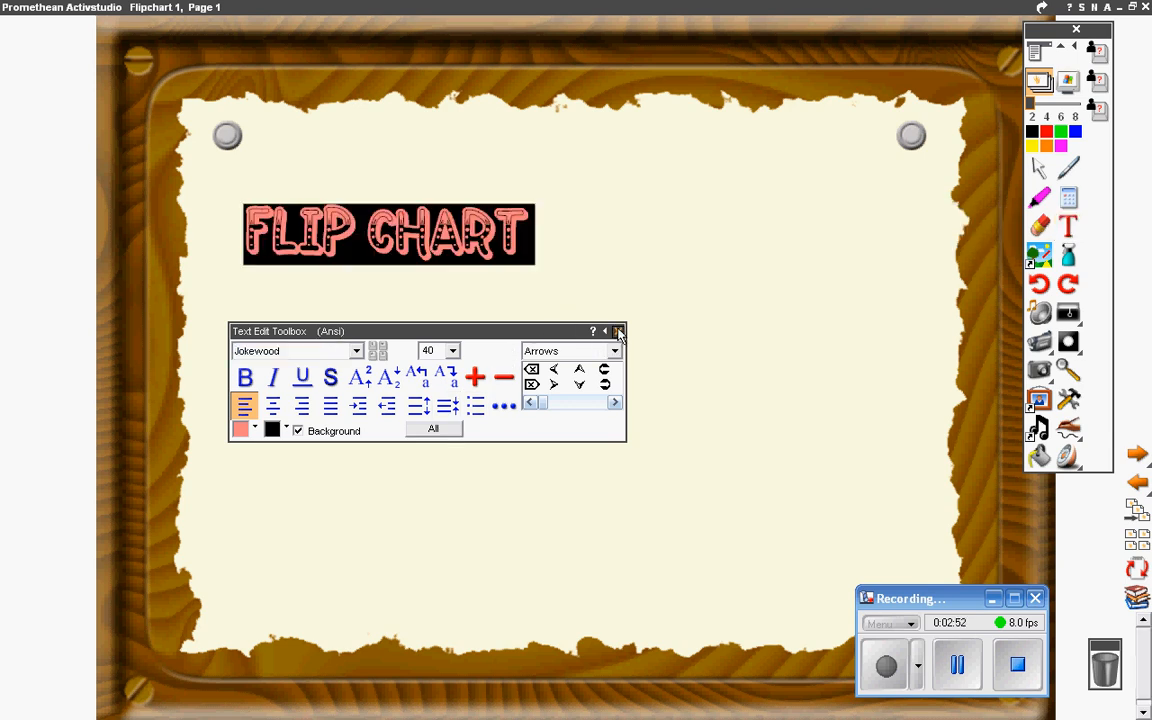
left_click_drag(386, 250, 568, 200)
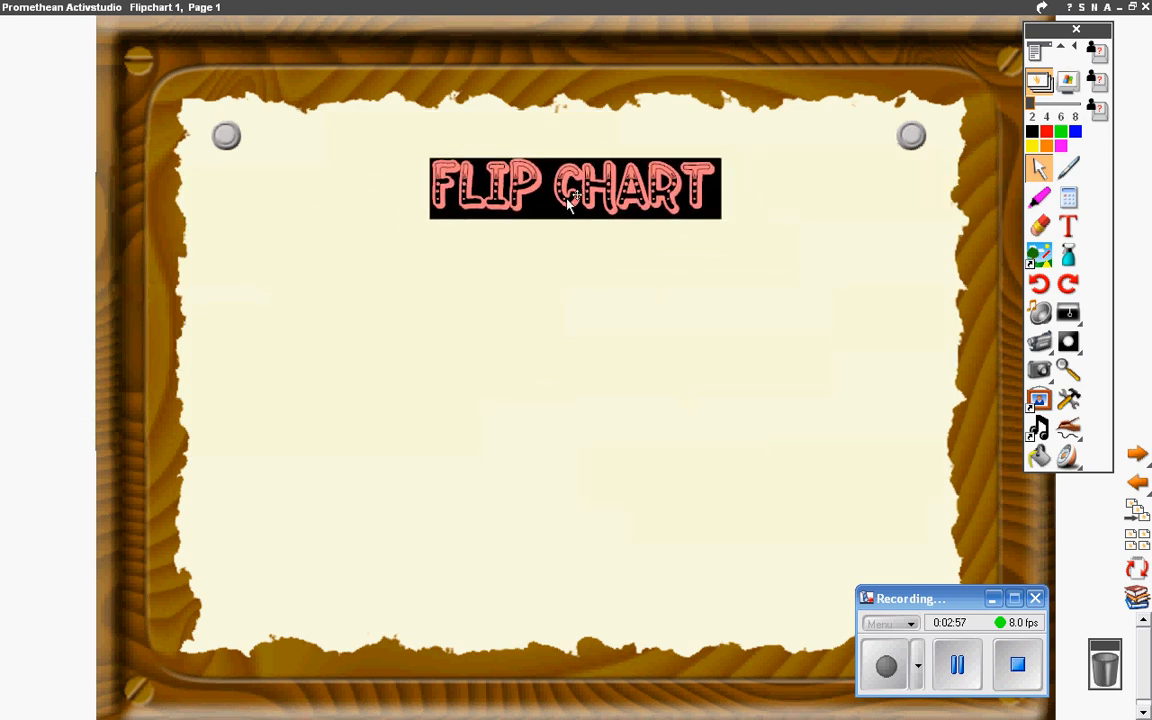
Open the Cells collection under Science, Biology_Life Sciences, Anatomy_Physiology in the library's shared images.
left_click(1038, 256)
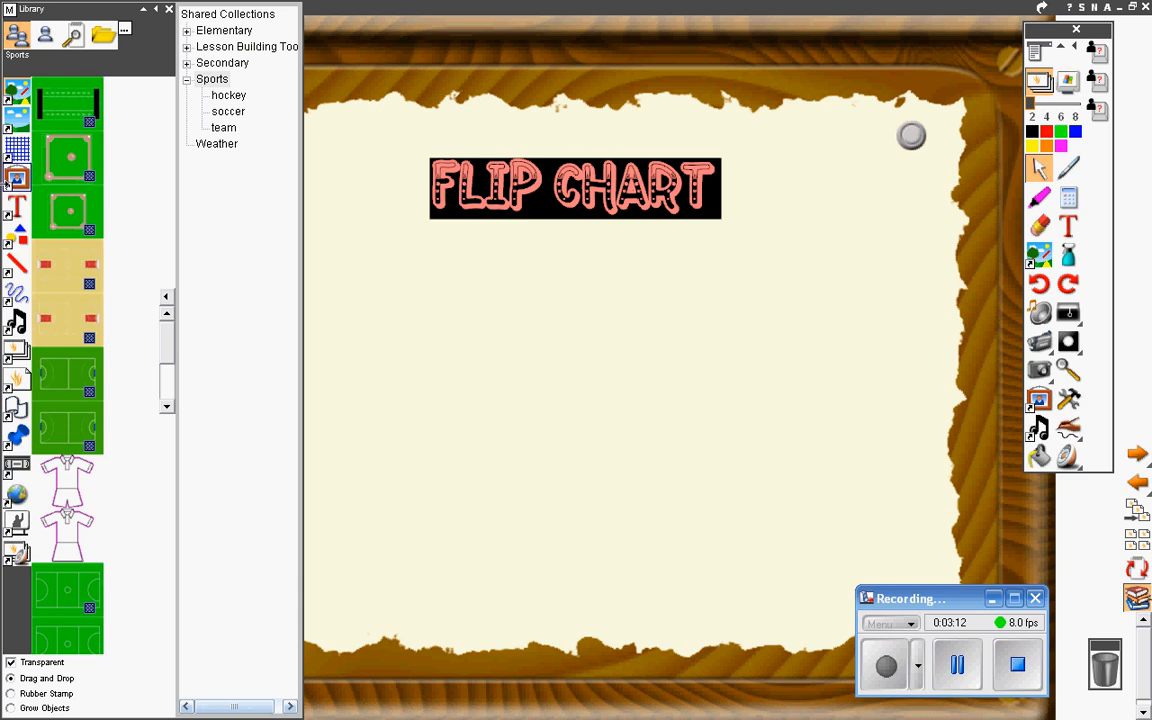
left_click(16, 178)
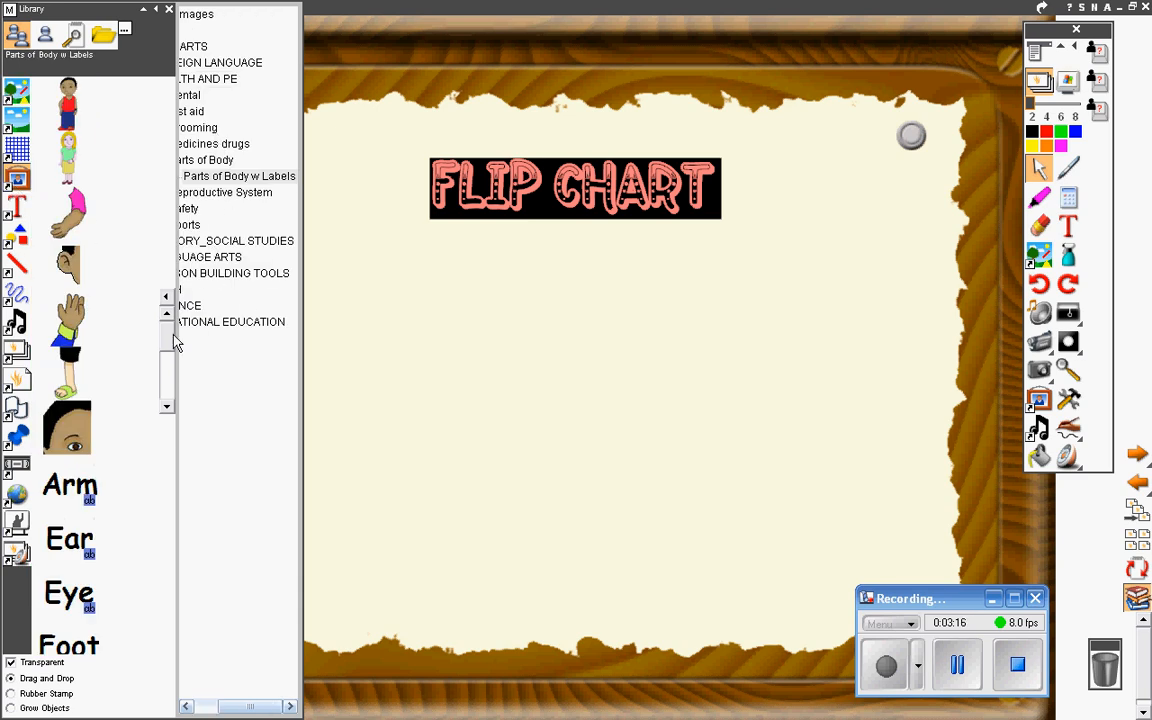
left_click_drag(255, 710, 186, 711)
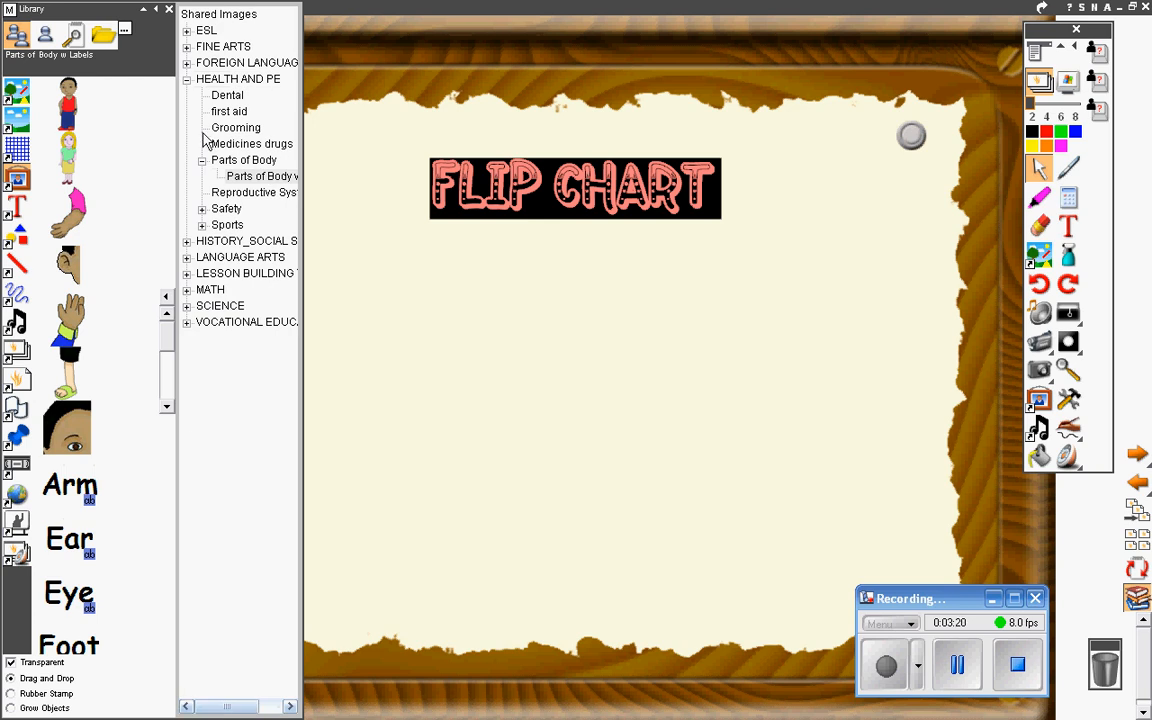
left_click(186, 306)
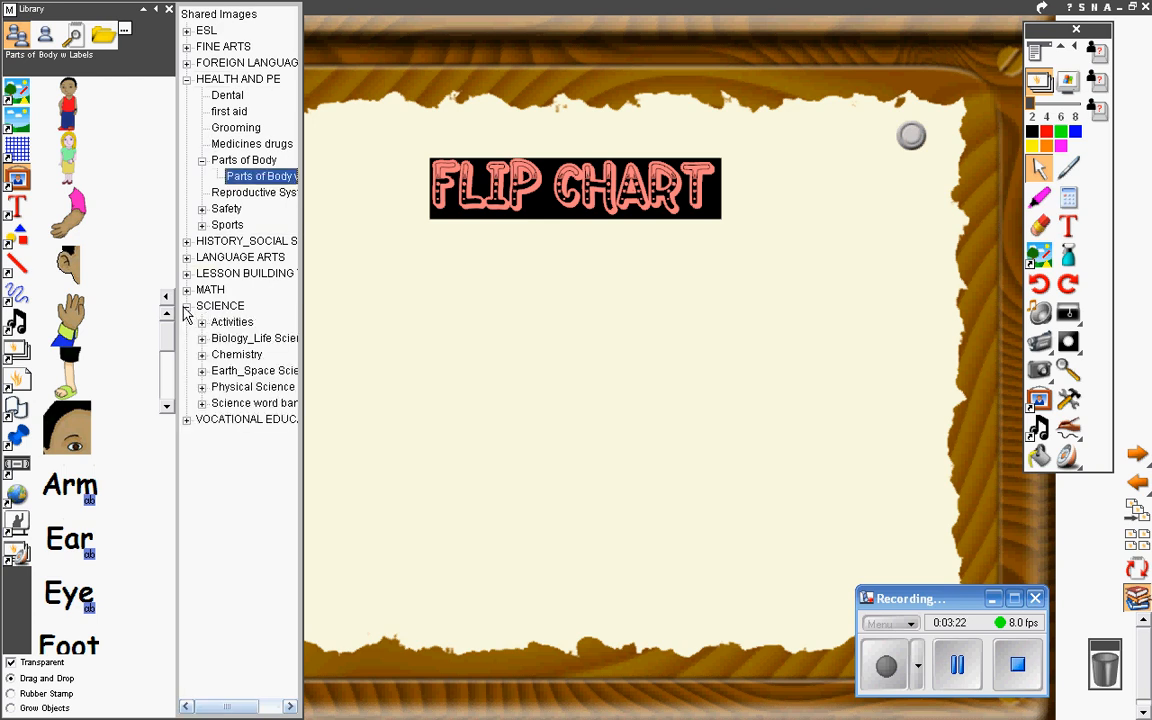
left_click(212, 342)
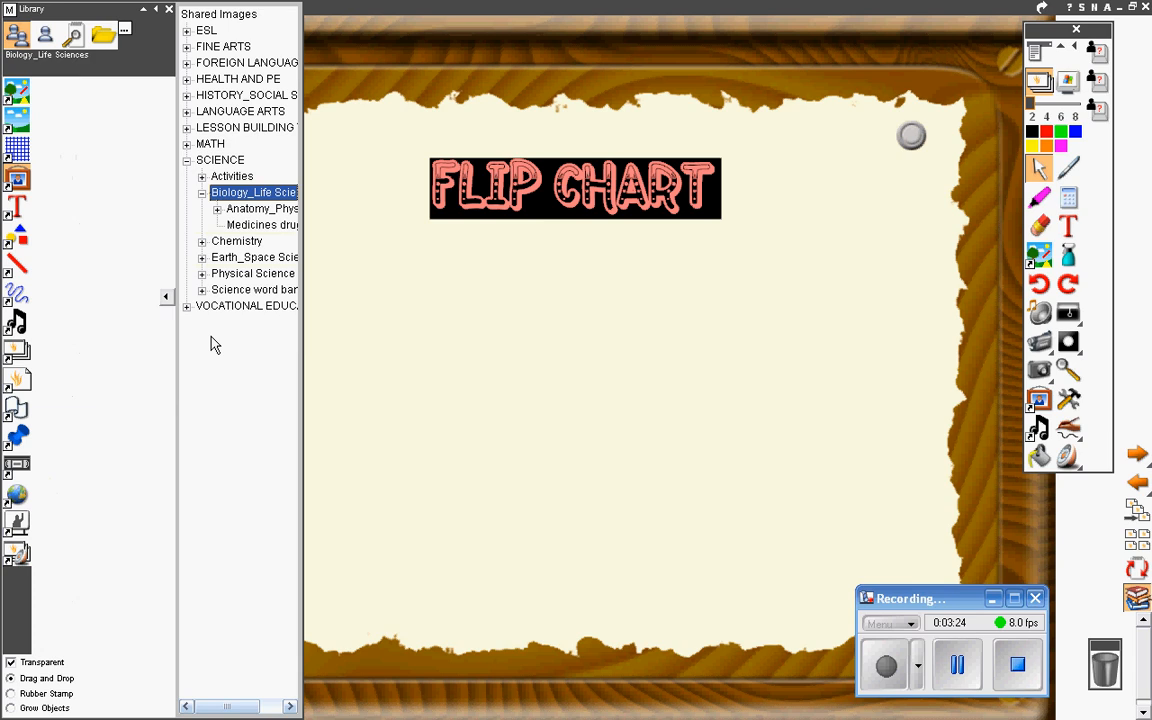
left_click(238, 213)
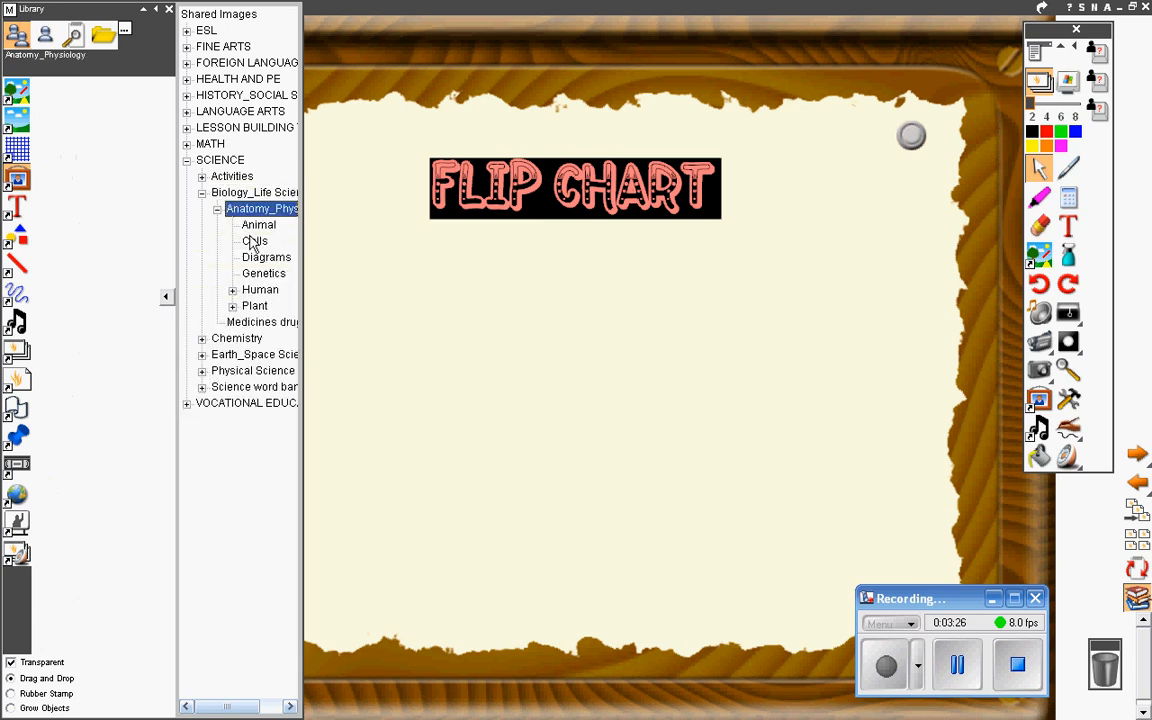
left_click(256, 245)
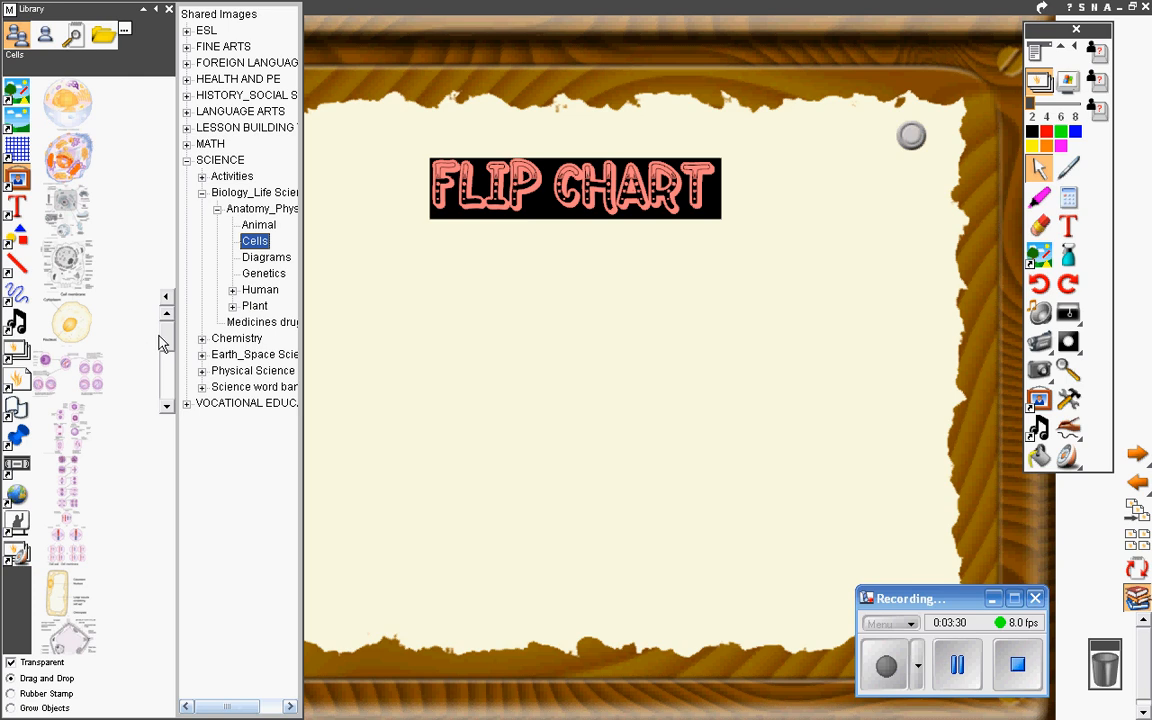
Place the "cell 1" image beneath the FLIP CHART title and shrink it slightly in proportion.
left_click(163, 382)
scroll(160, 420, "down", 5)
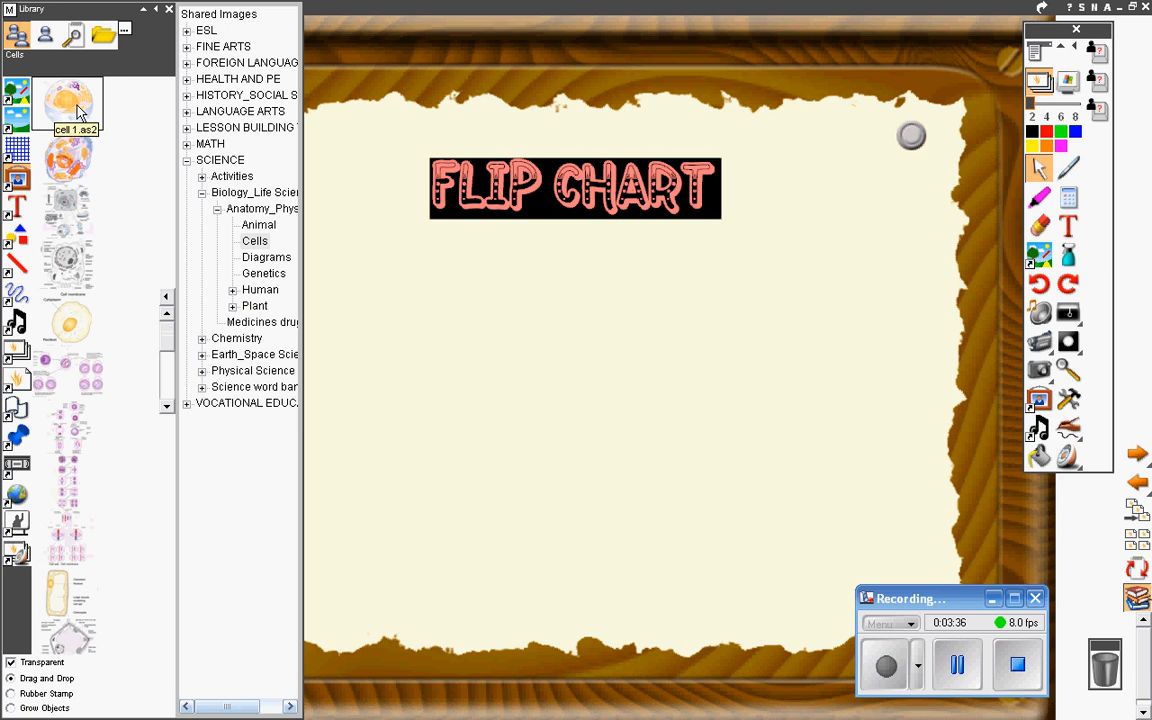
left_click_drag(79, 112, 492, 358)
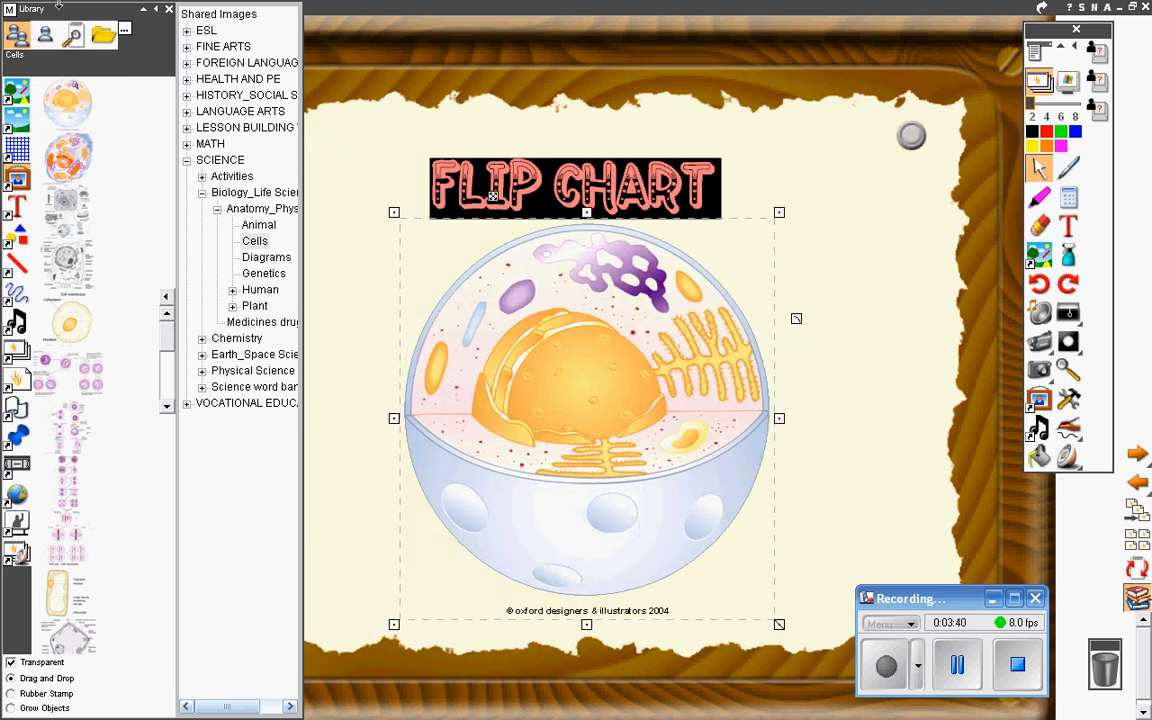
left_click(169, 10)
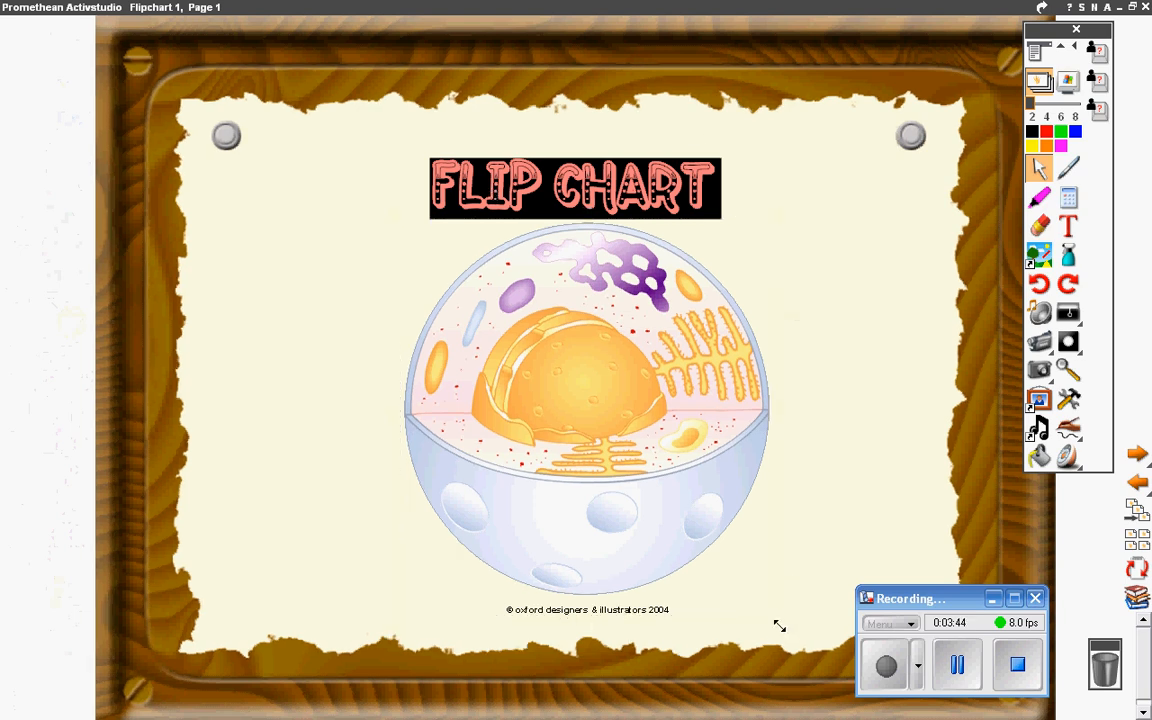
mouse_move(780, 624)
left_mouse_down()
mouse_move(702, 581)
mouse_move(589, 478)
mouse_move(757, 601)
mouse_move(758, 617)
left_mouse_up()
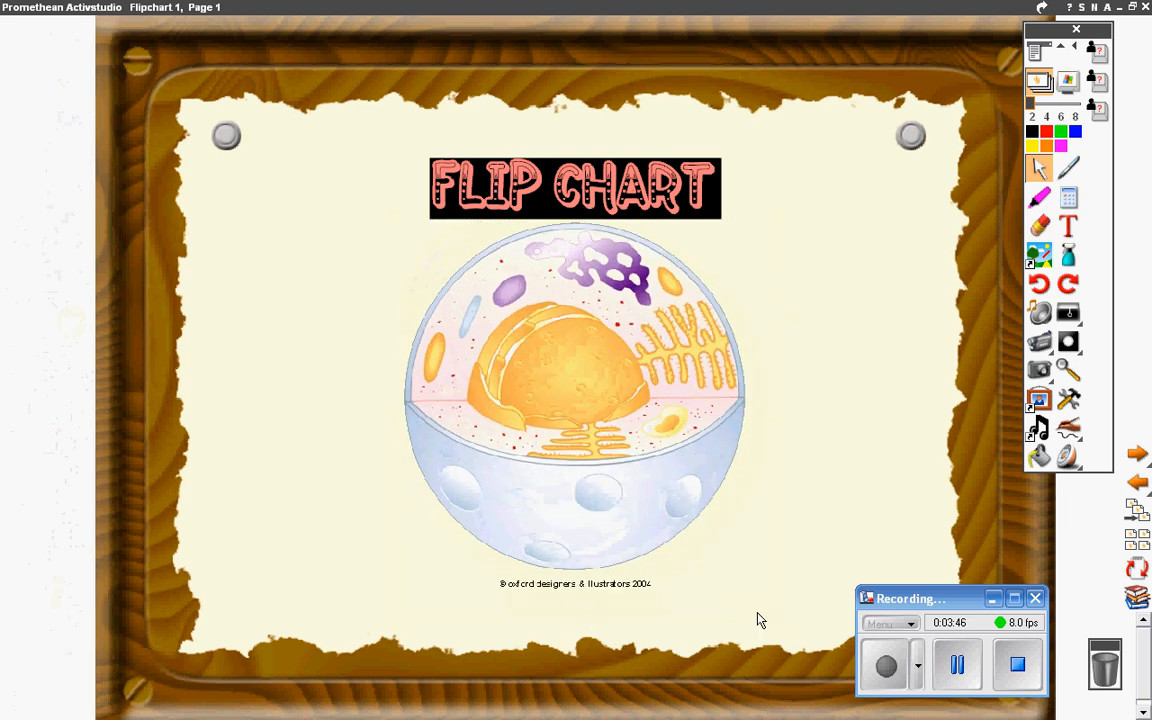
Bring the cell image to the front of the page's layer order.
right_click(562, 346)
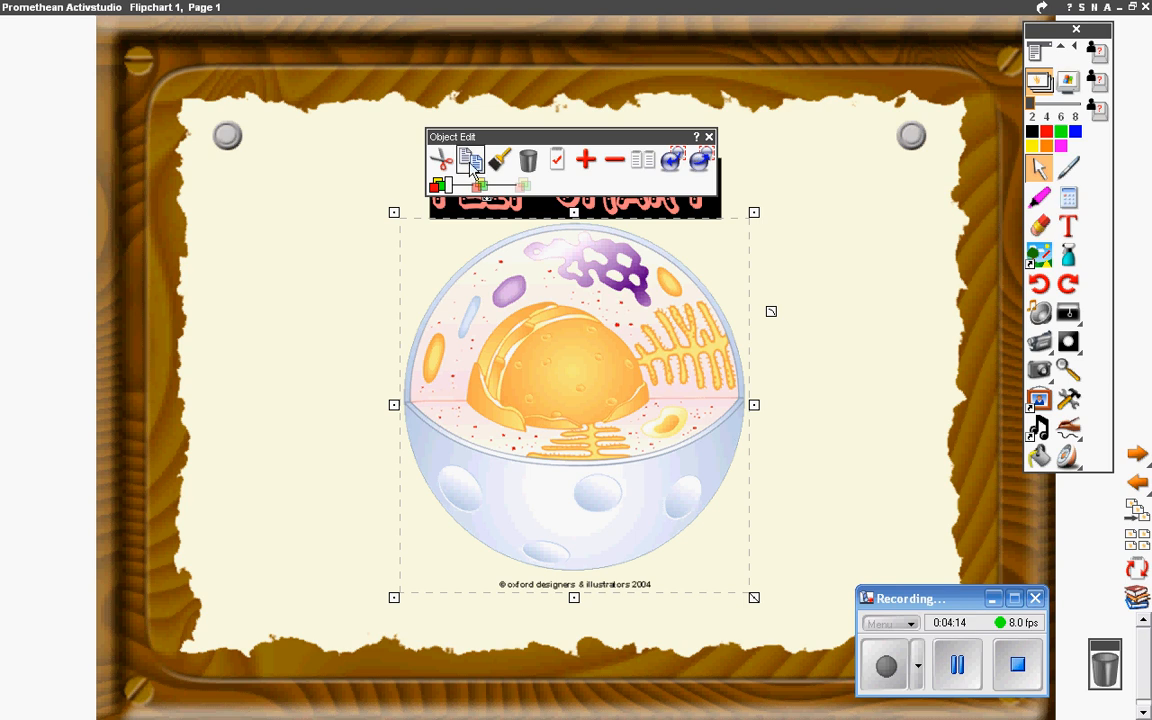
left_click_drag(452, 192, 427, 186)
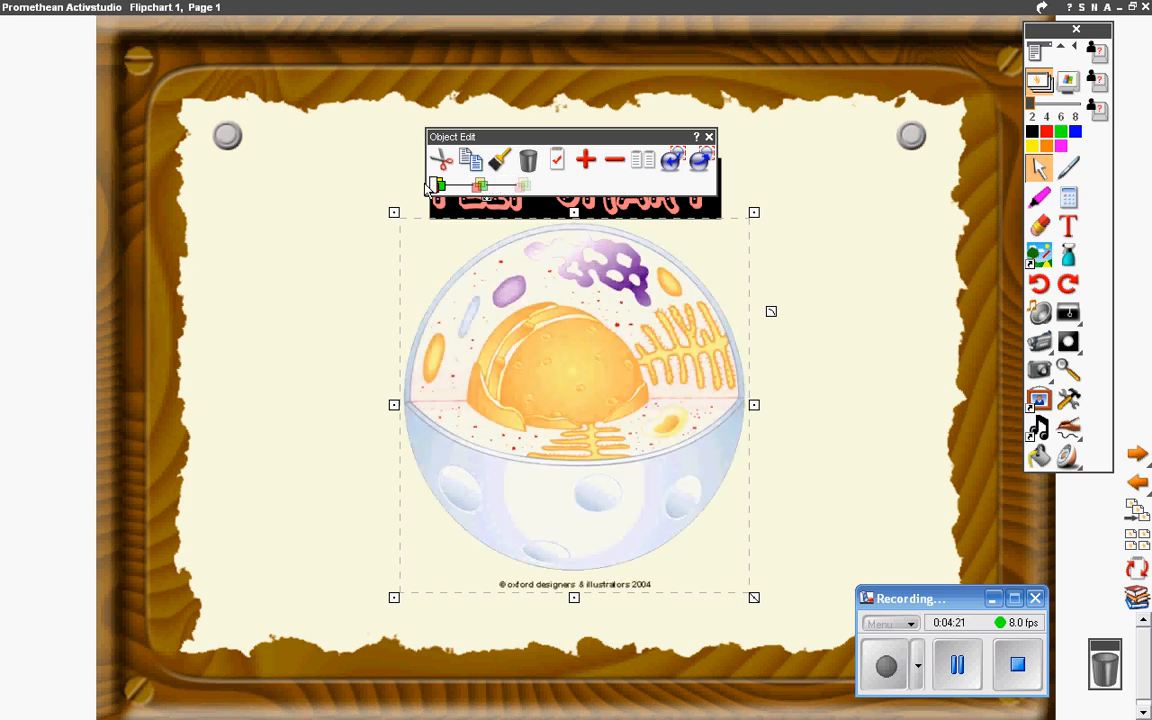
left_click(709, 136)
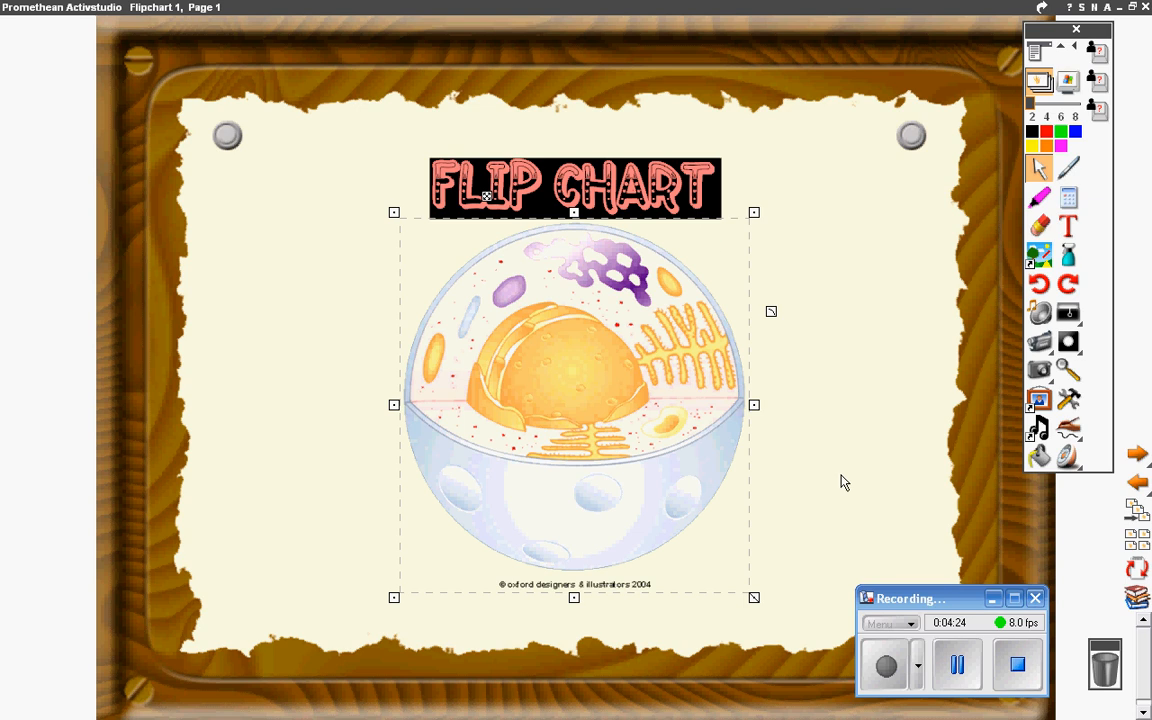
Shrink the cell image in proportion and reposition it beneath the FLIP CHART title, leaving a small gap below the text.
left_click_drag(754, 597, 712, 552)
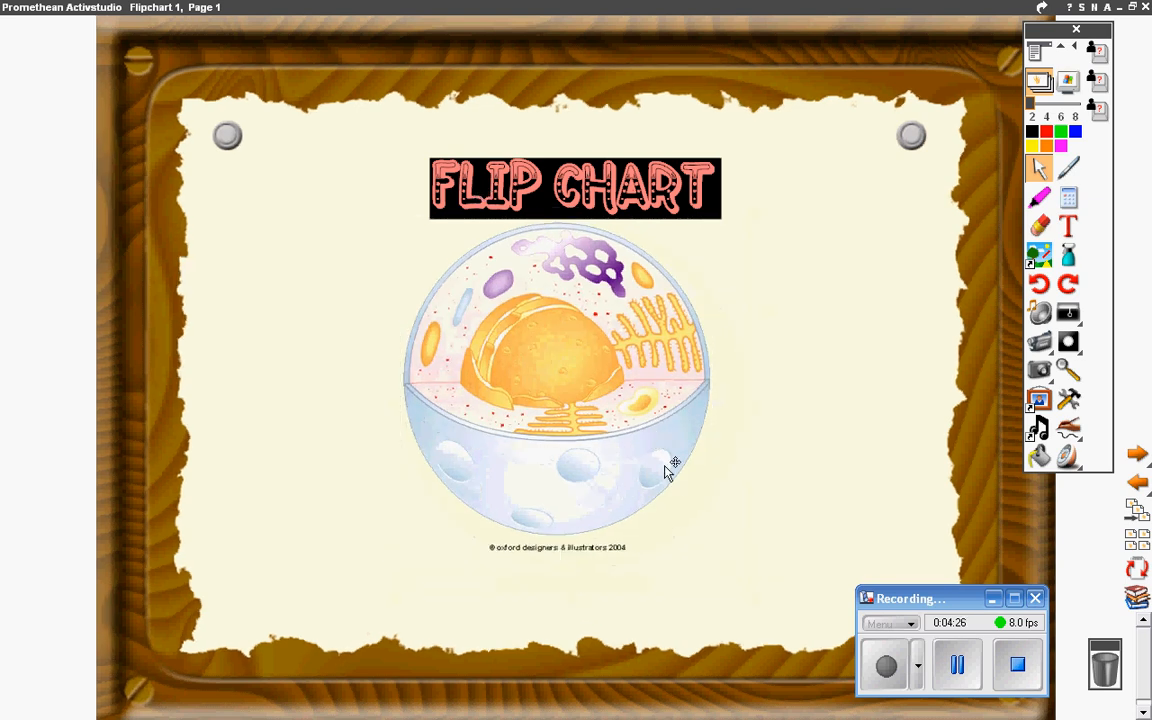
left_click_drag(664, 464, 699, 467)
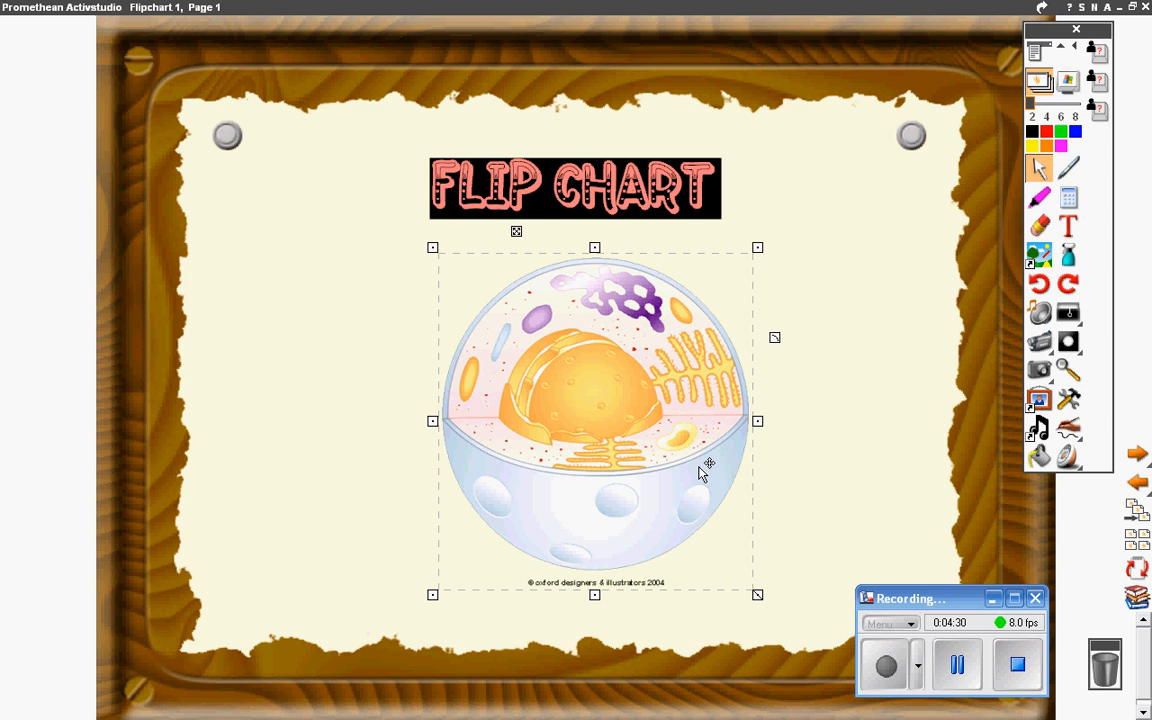
Minimise the flipchart, switch to Internet Explorer and go to google.com.
left_click(1120, 7)
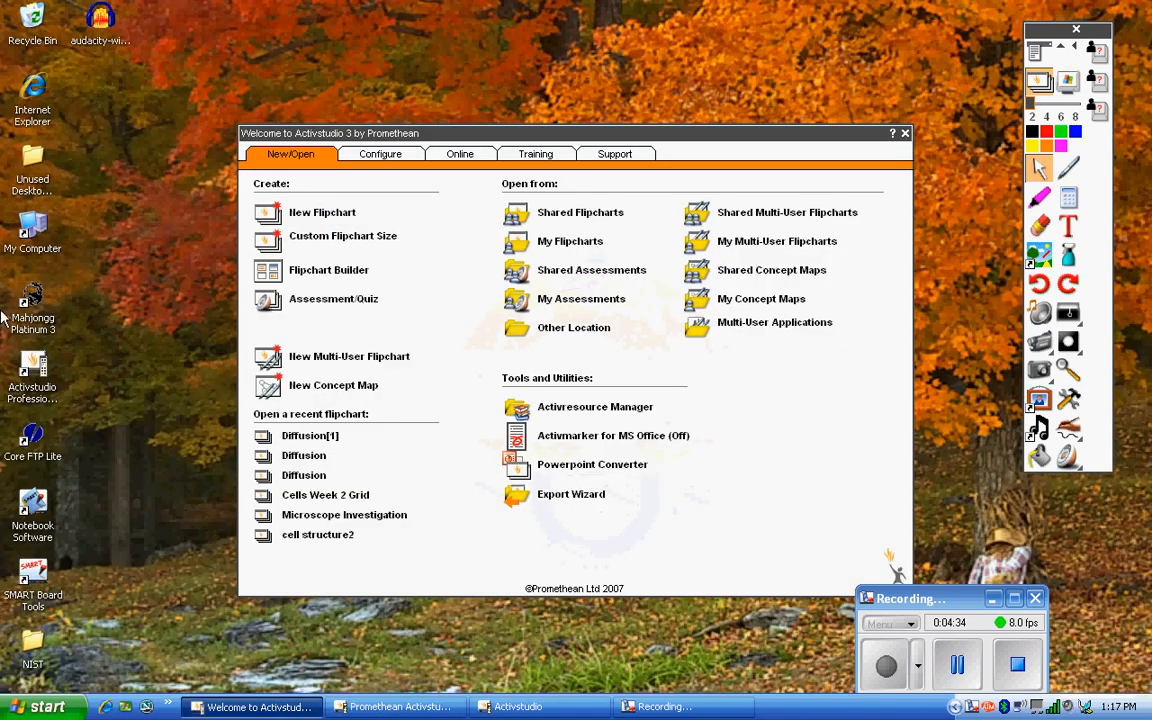
double_click(34, 124)
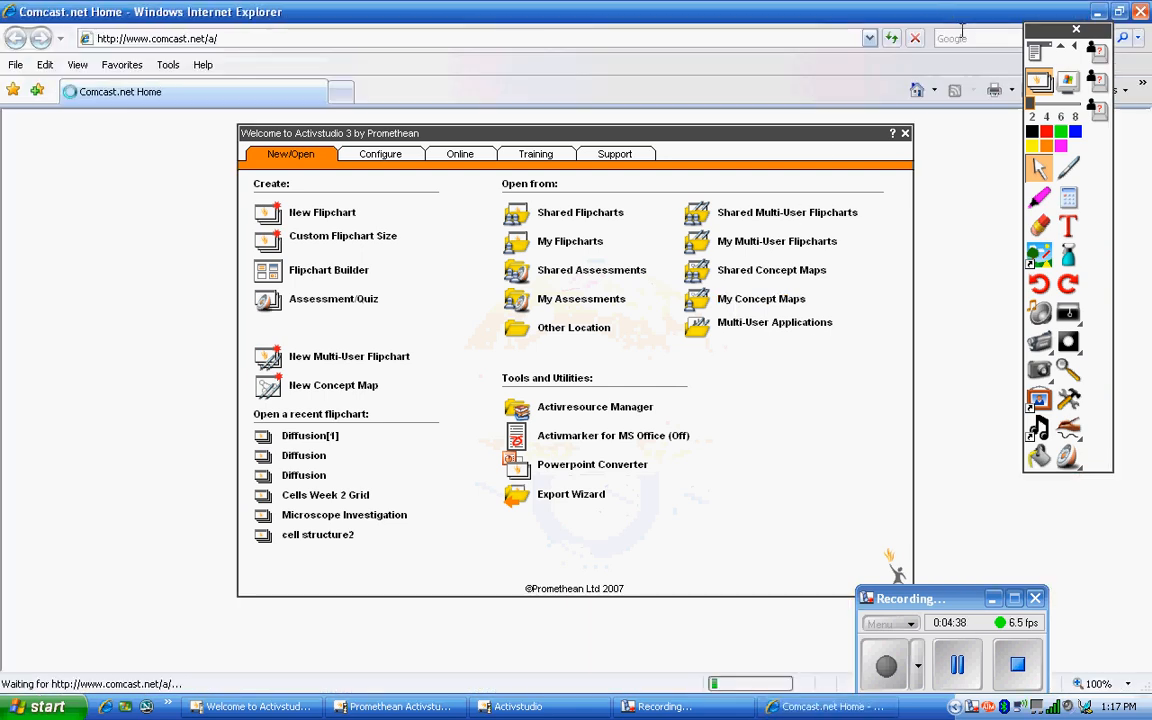
left_click(604, 40)
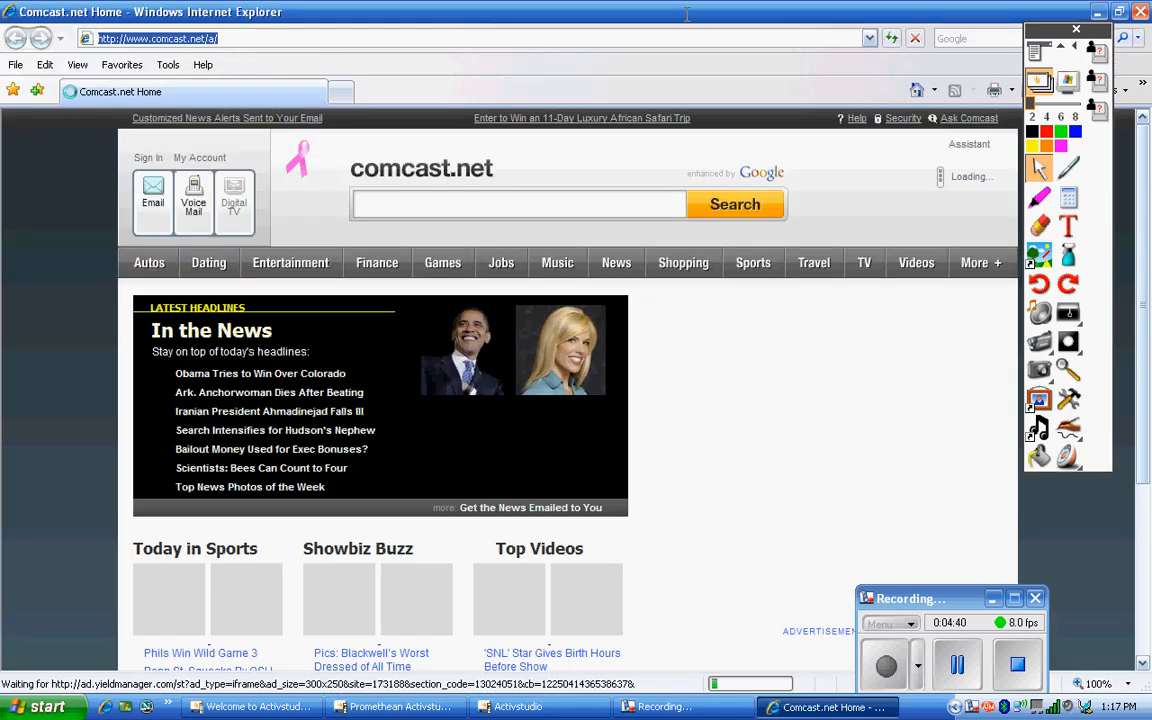
type("googl.")
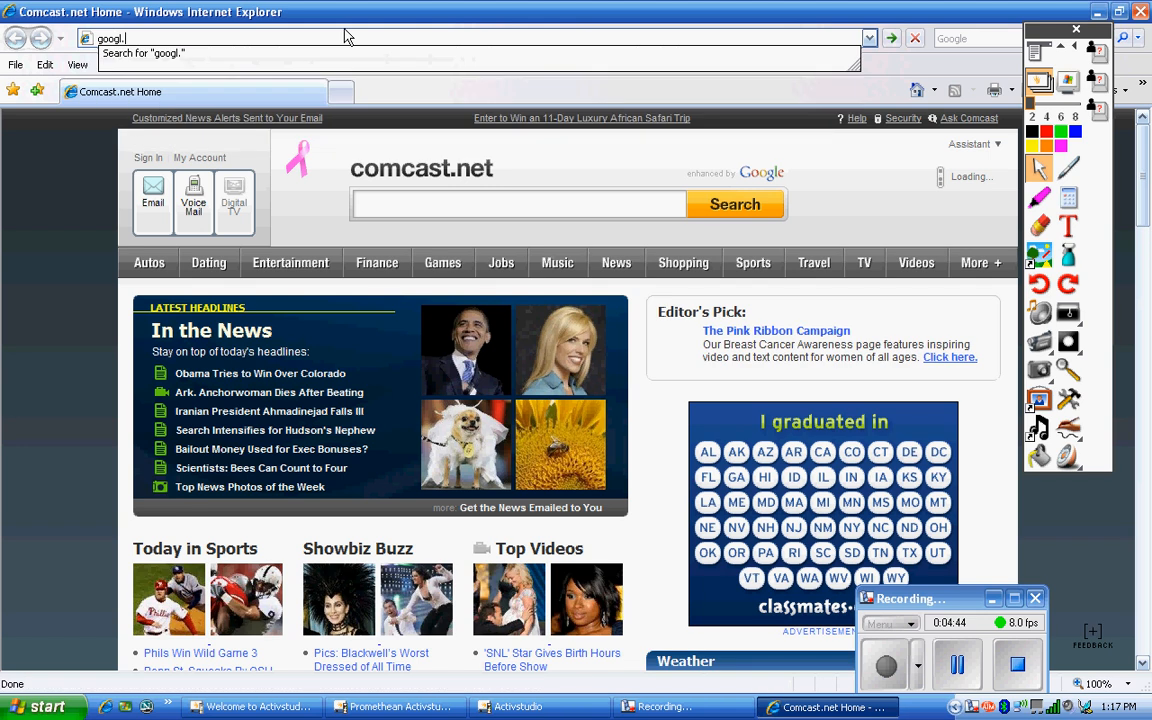
key("BackSpace")
type("e.com")
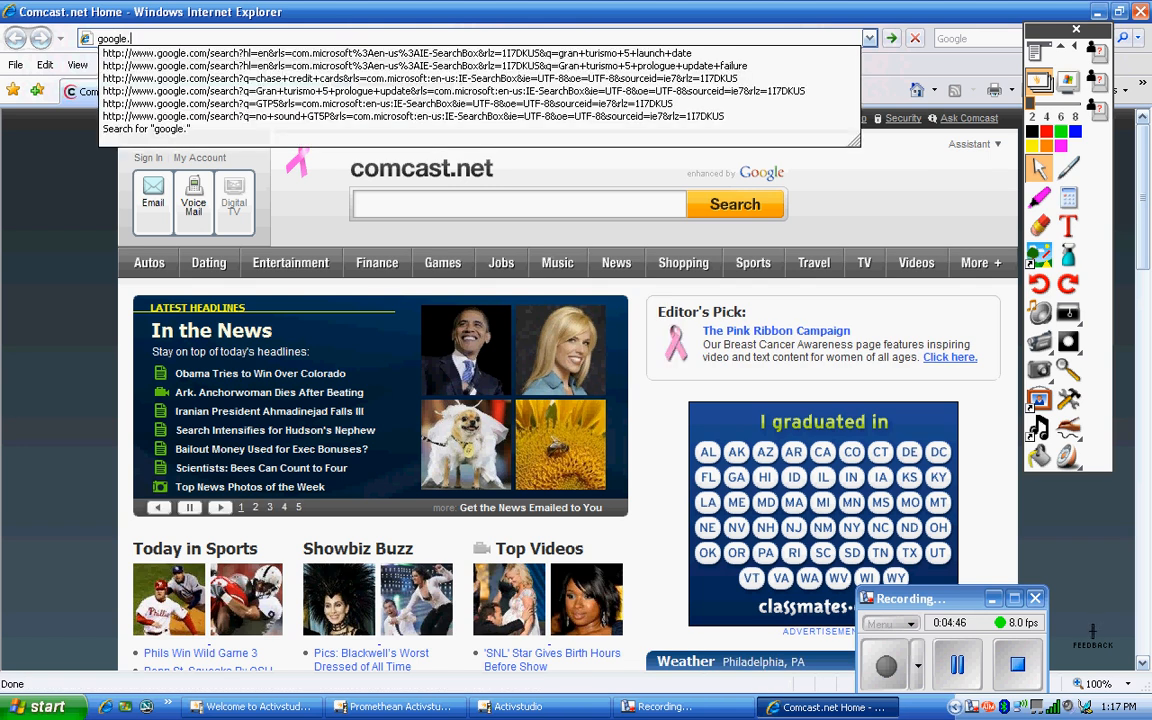
key("Return")
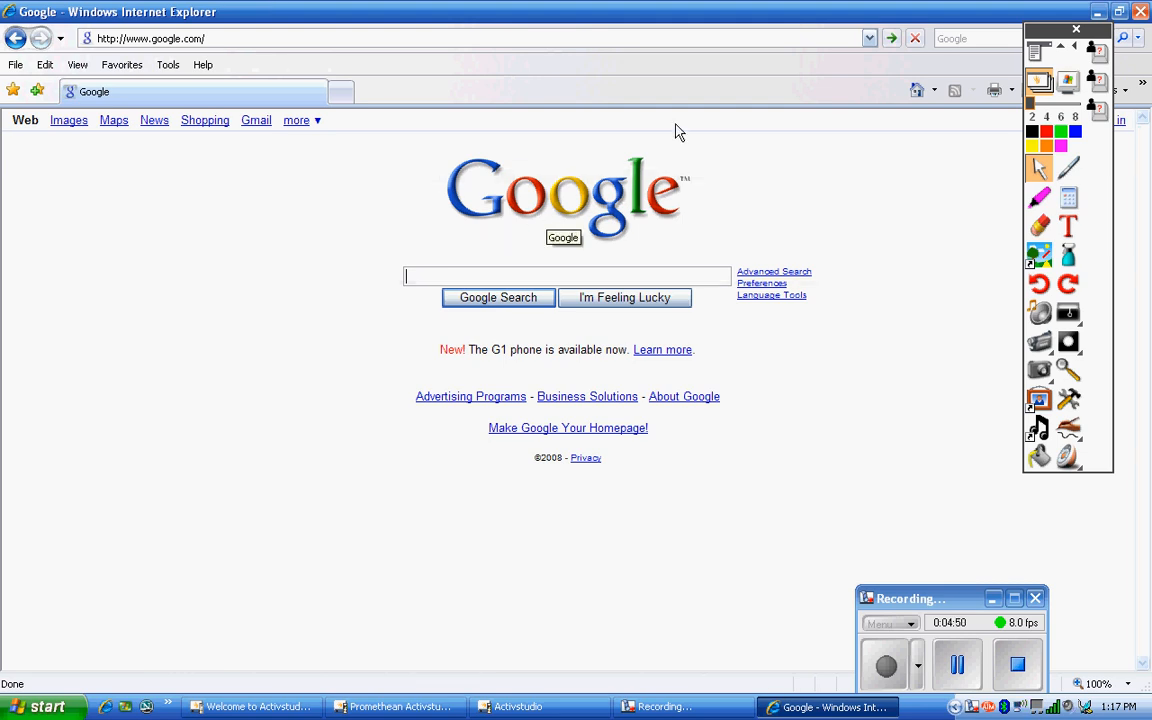
Search Google for "Plant Cell" and open the full-size "Anatomy of the Plant Cell" picture from the image results.
type("Plant Cell")
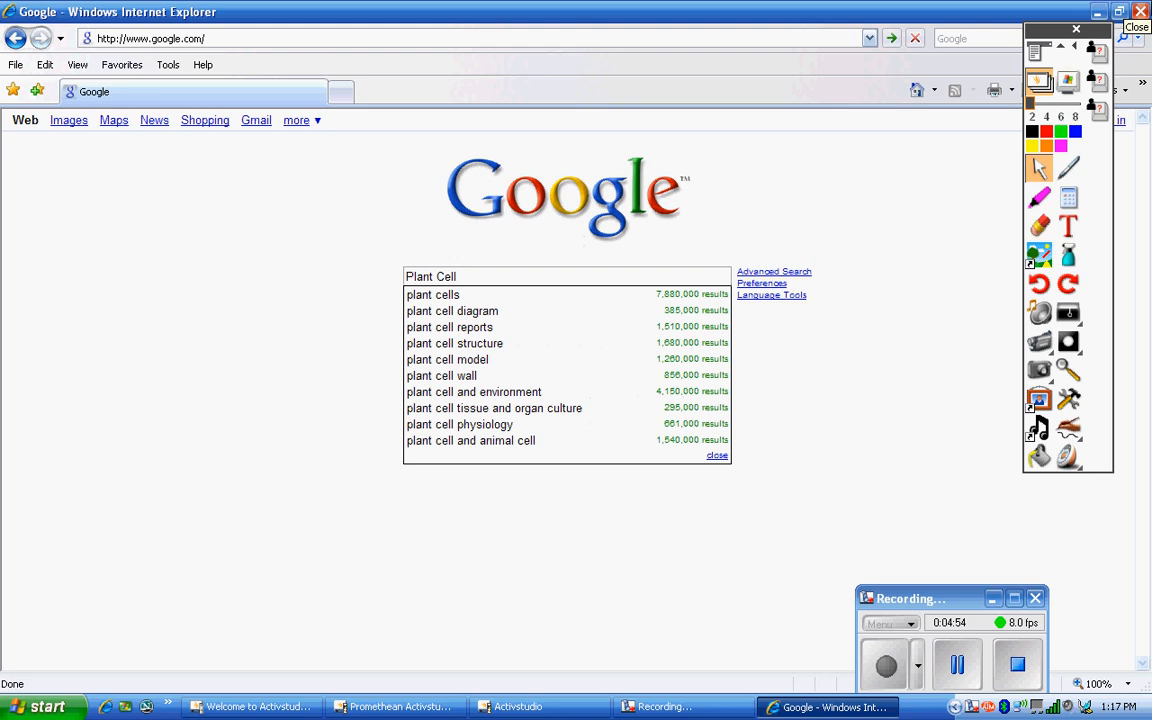
key("Return")
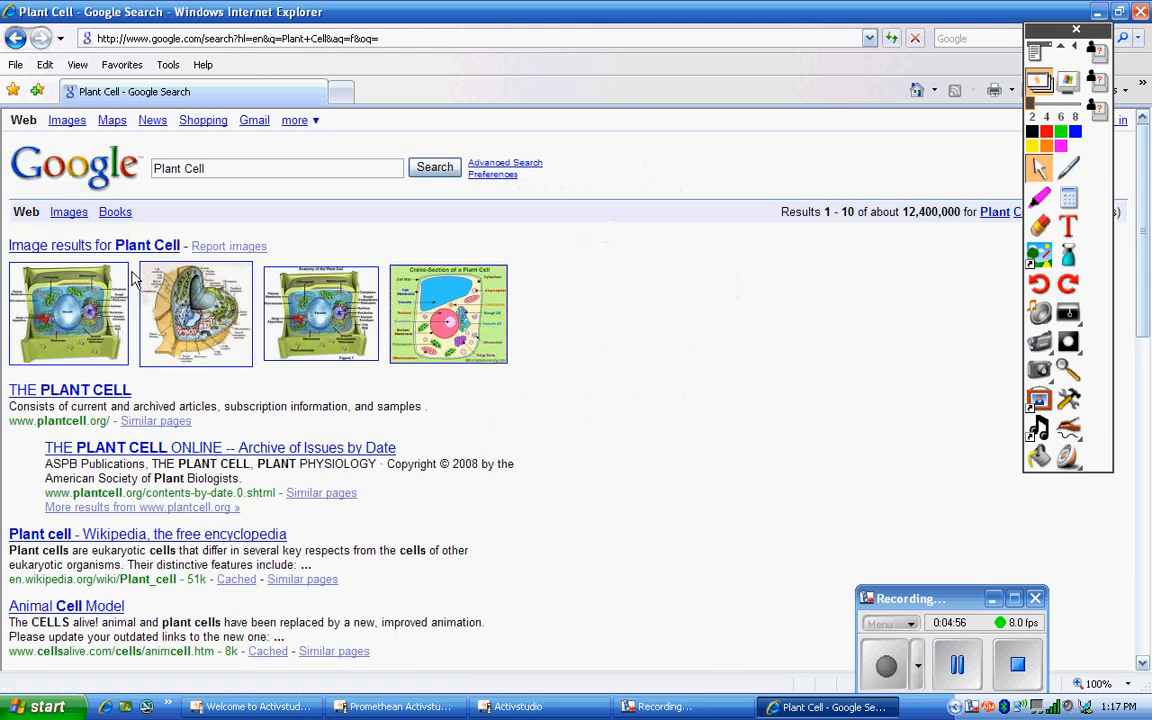
left_click(103, 247)
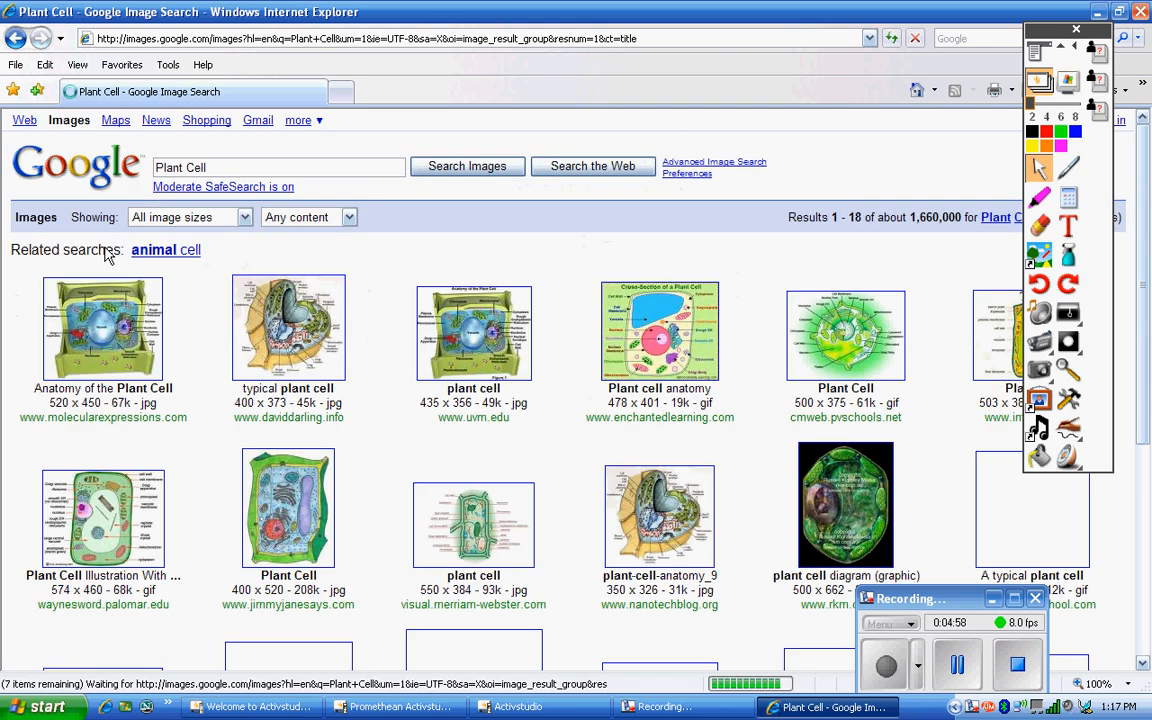
left_click(86, 322)
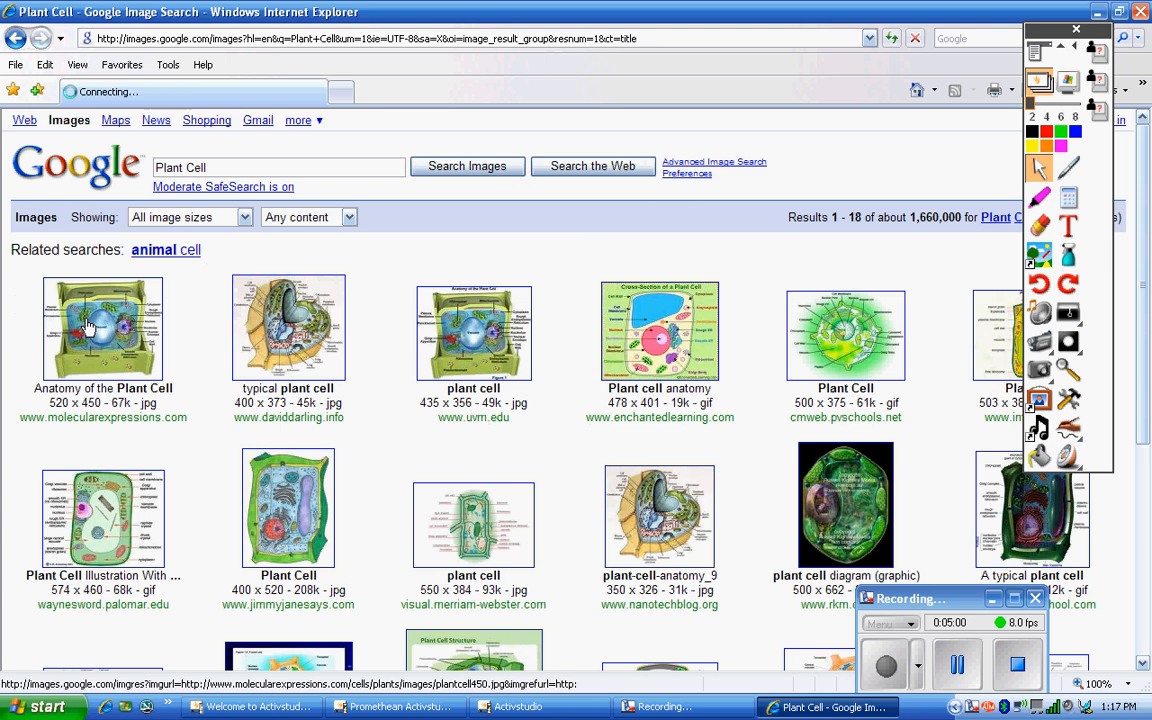
left_click(175, 140)
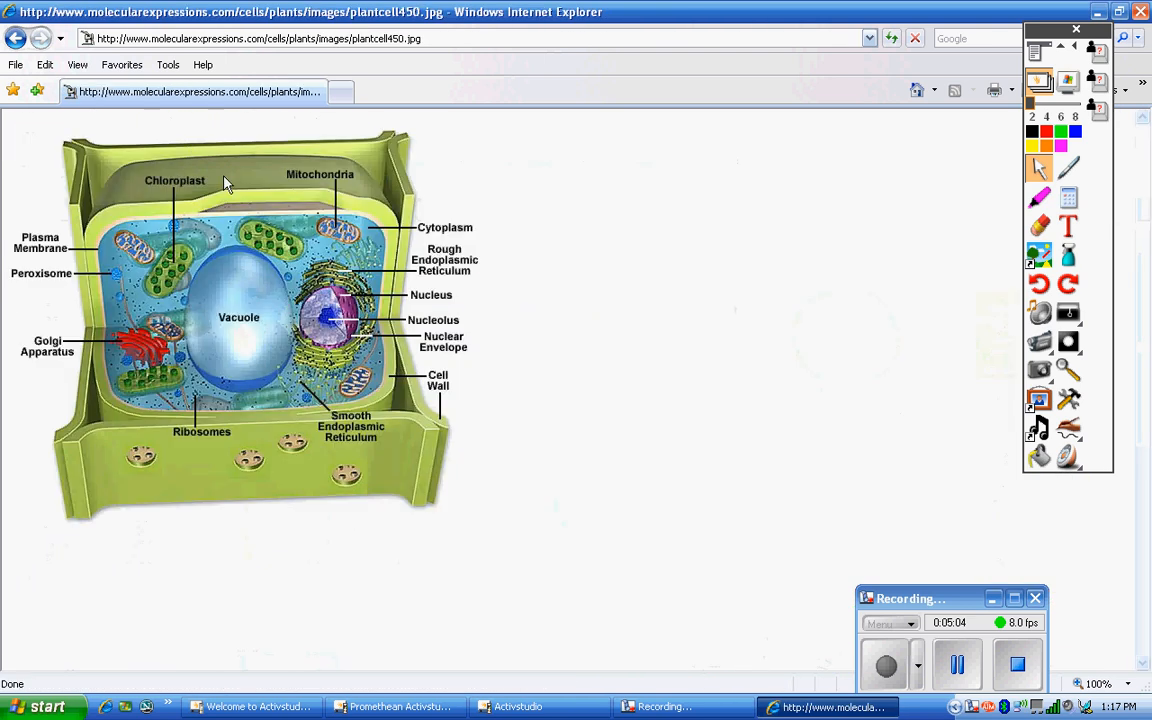
Take an area snapshot of about 562 by 455 pixels around the whole labelled plant cell and send it to a new flipchart page.
left_click(1045, 372)
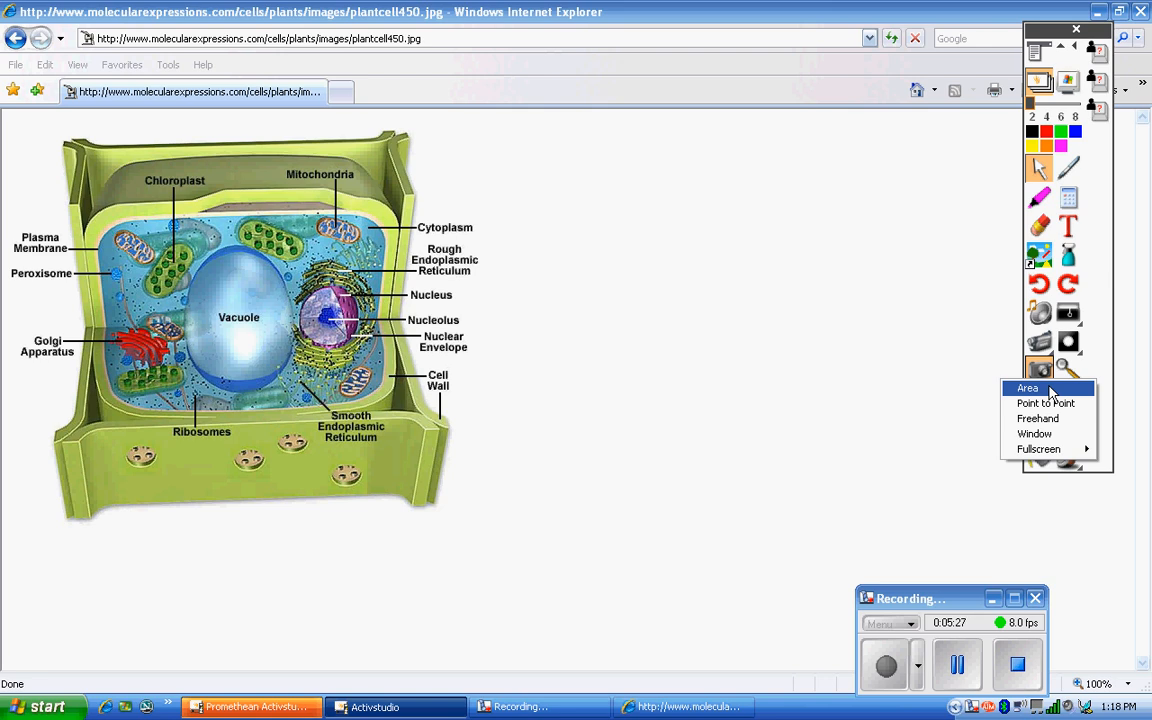
left_click(1050, 390)
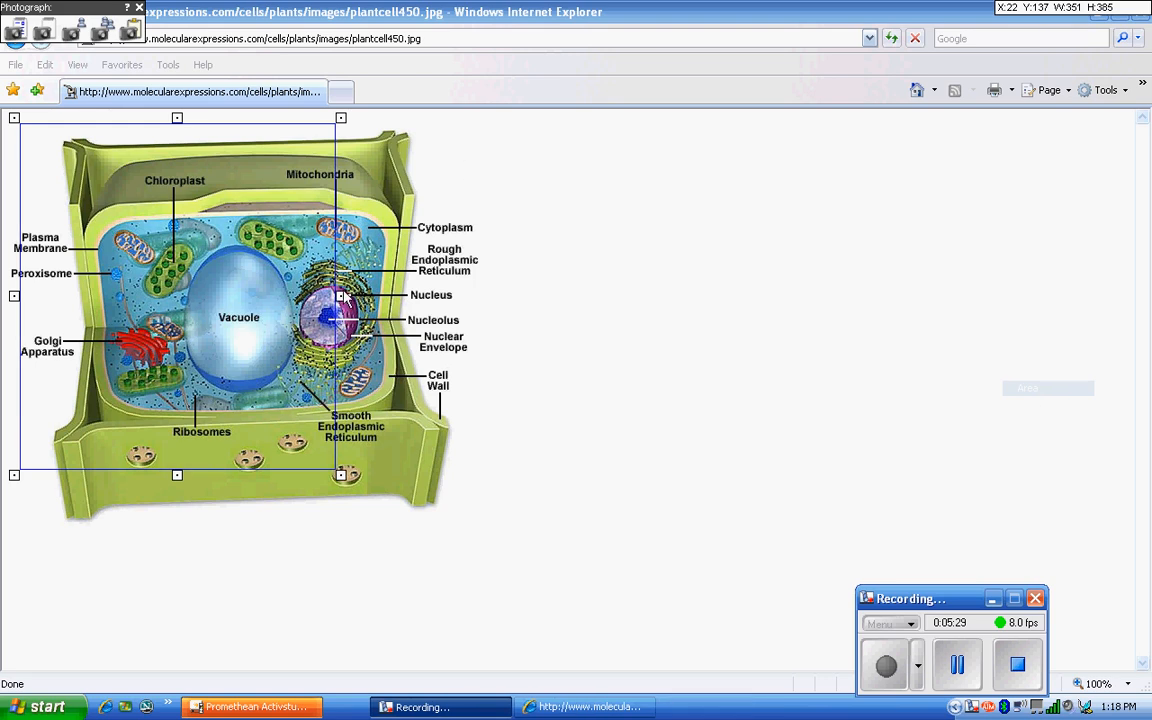
left_click_drag(341, 296, 523, 296)
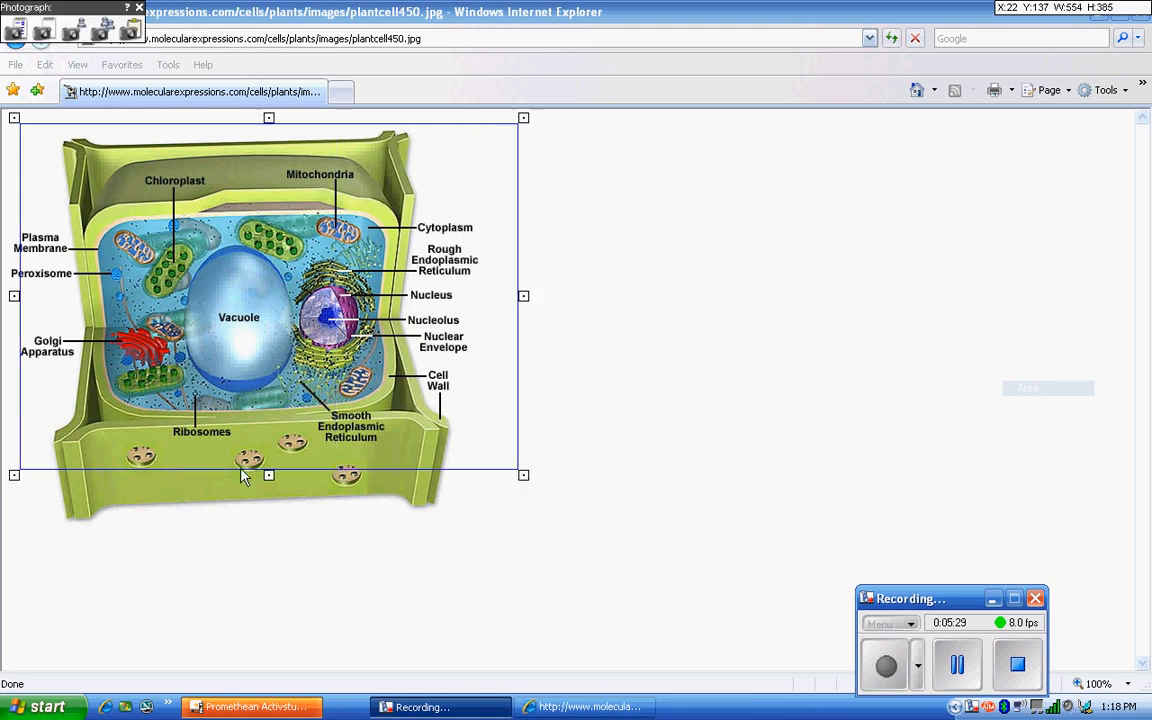
left_click(274, 470)
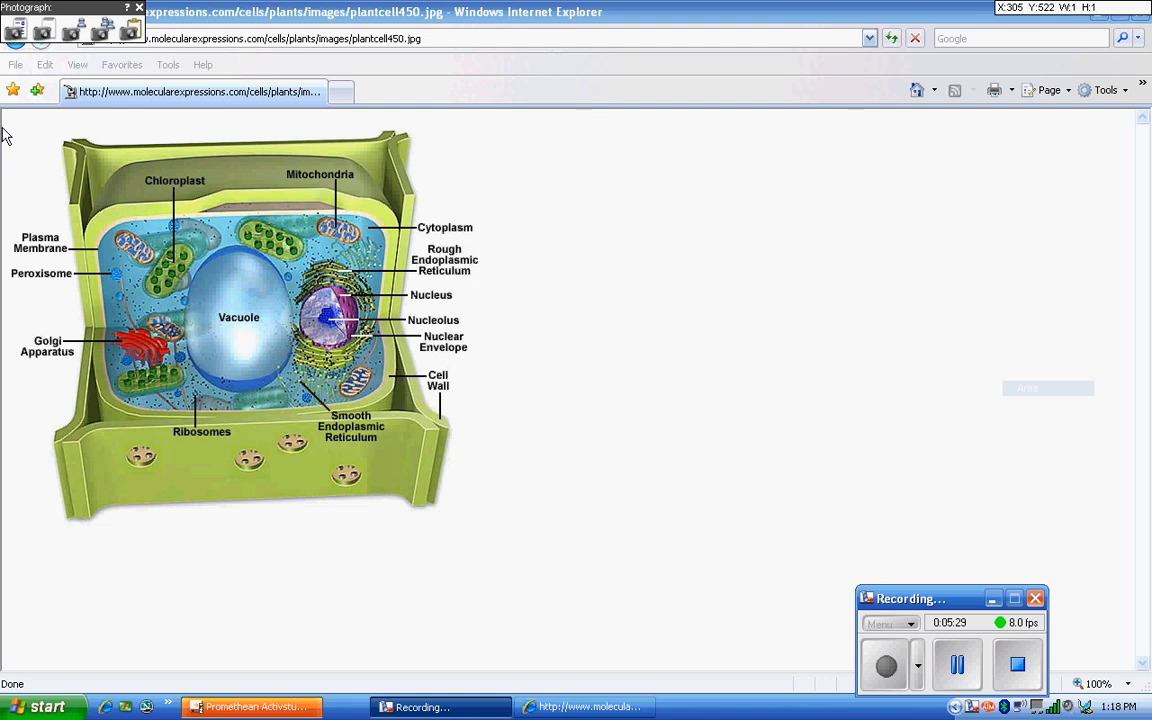
left_click_drag(6, 118, 515, 532)
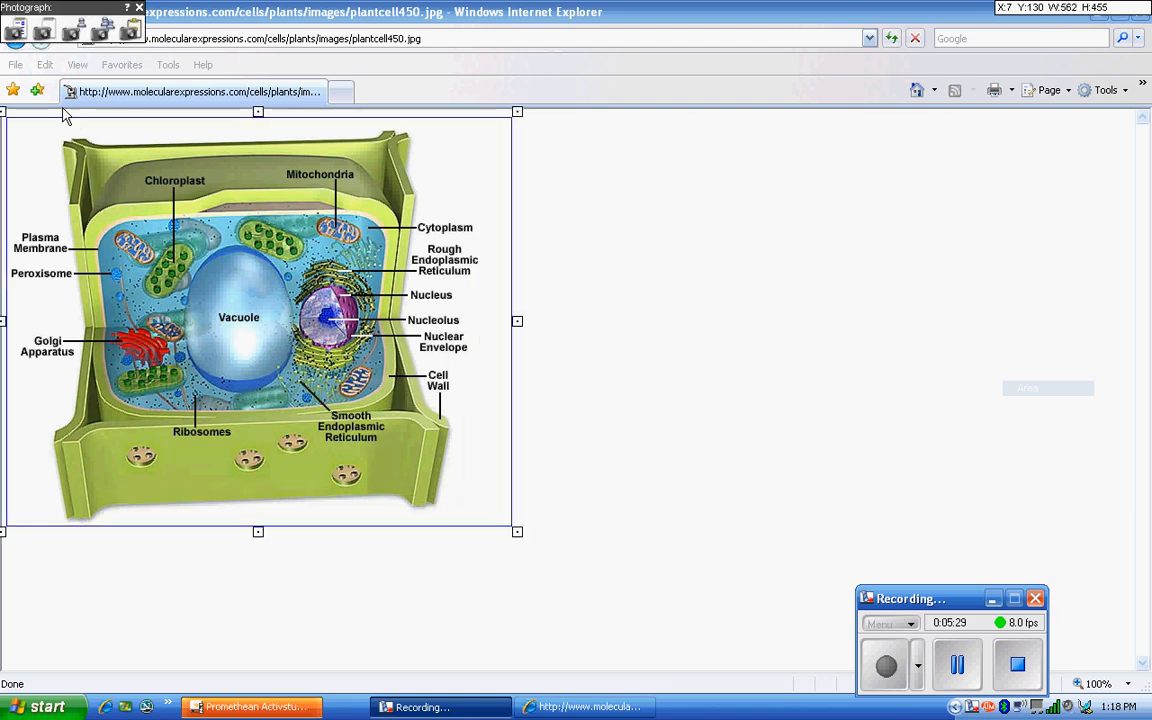
left_click(40, 37)
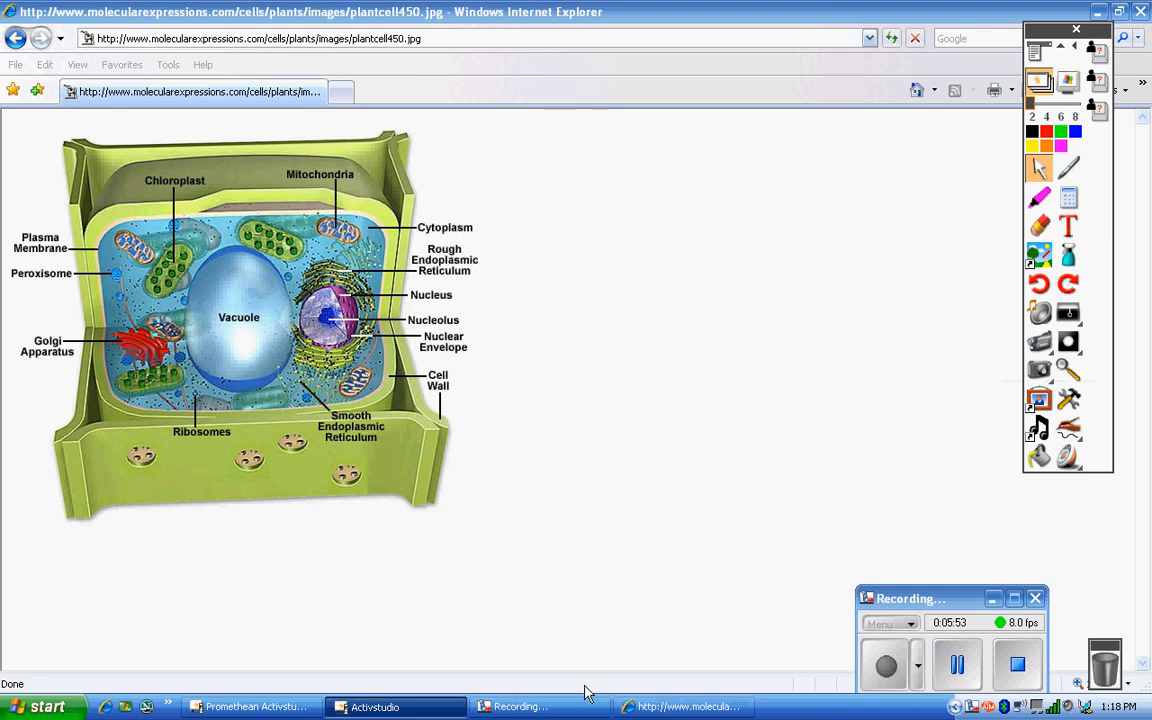
Switch back to the Activstudio flipchart and move the captured plant cell picture to the centre of page 2.
left_click(291, 709)
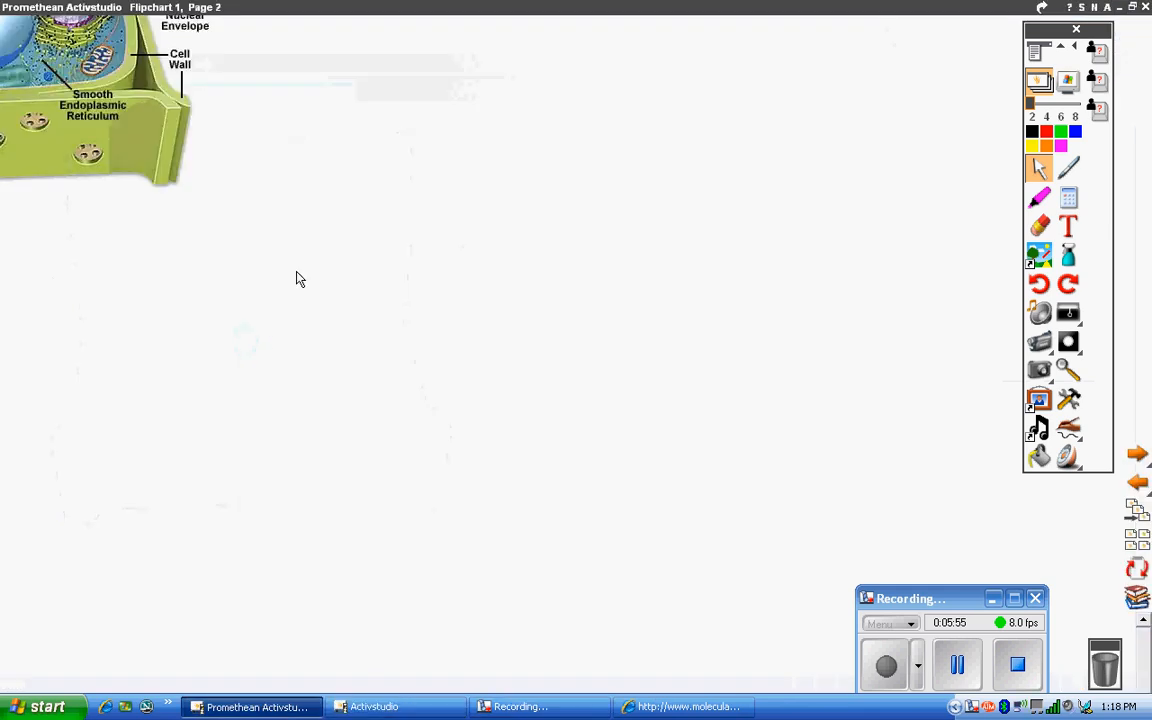
left_click_drag(120, 103, 682, 422)
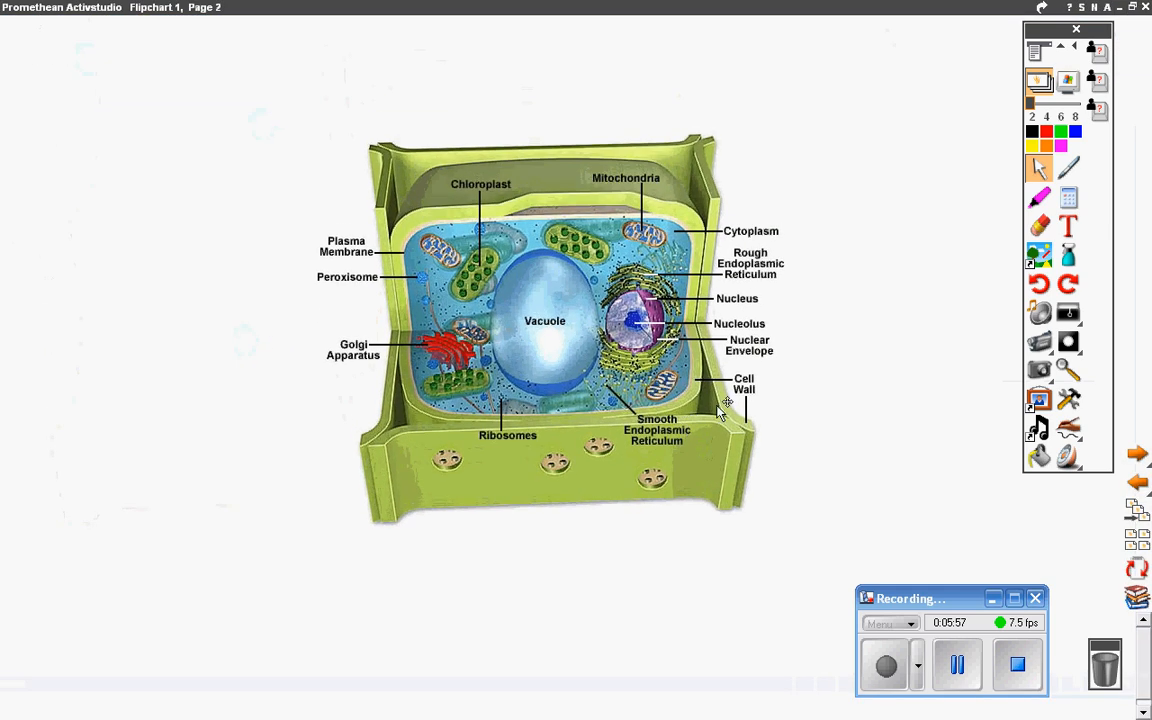
left_click(361, 260)
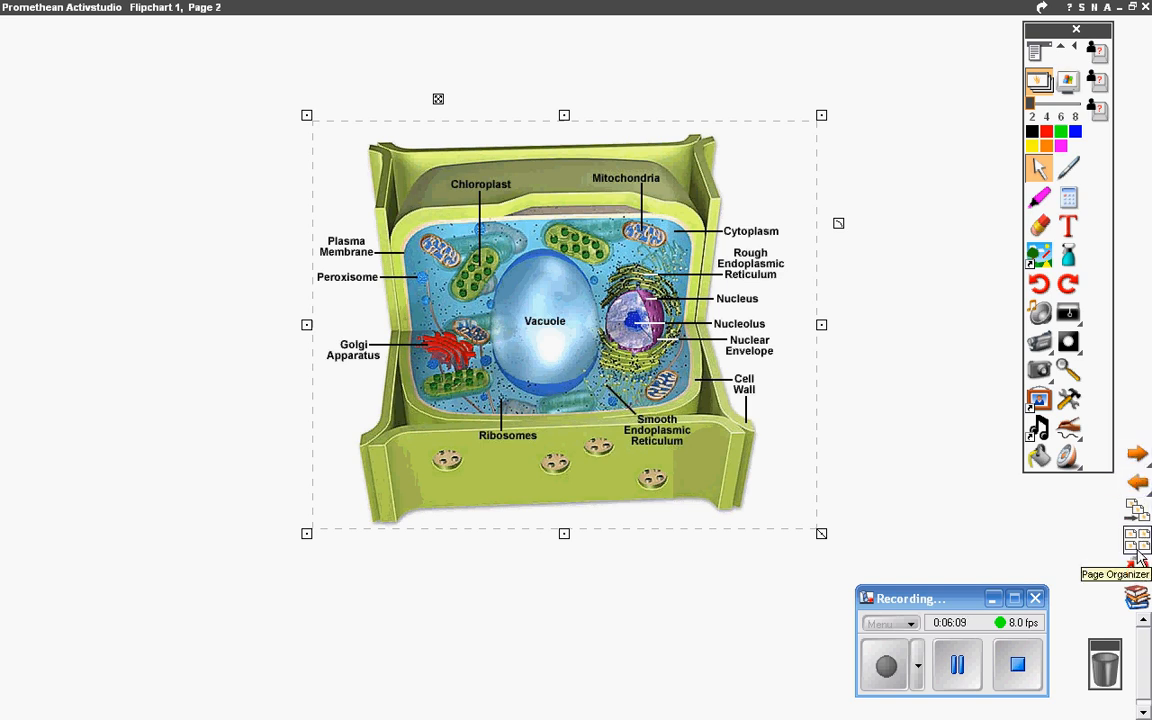
Go to page 2 through the Page Organizer, and flip back to page 1 and forward again to review both pages.
left_click(1138, 552)
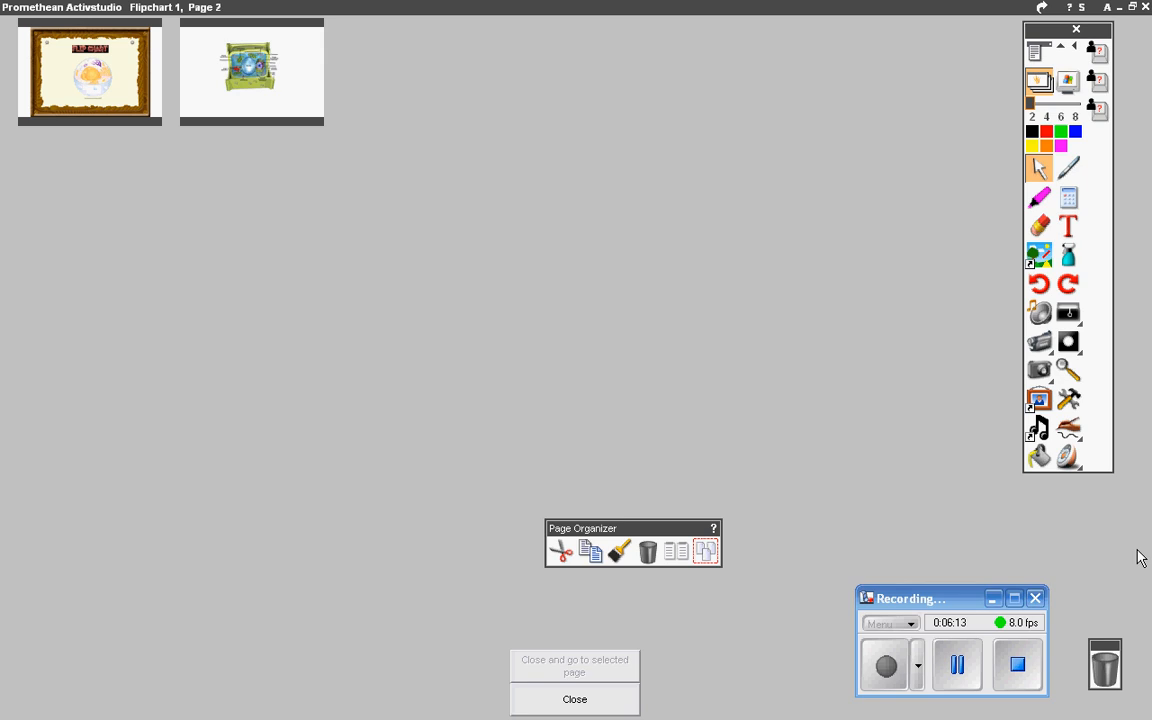
left_click(283, 98)
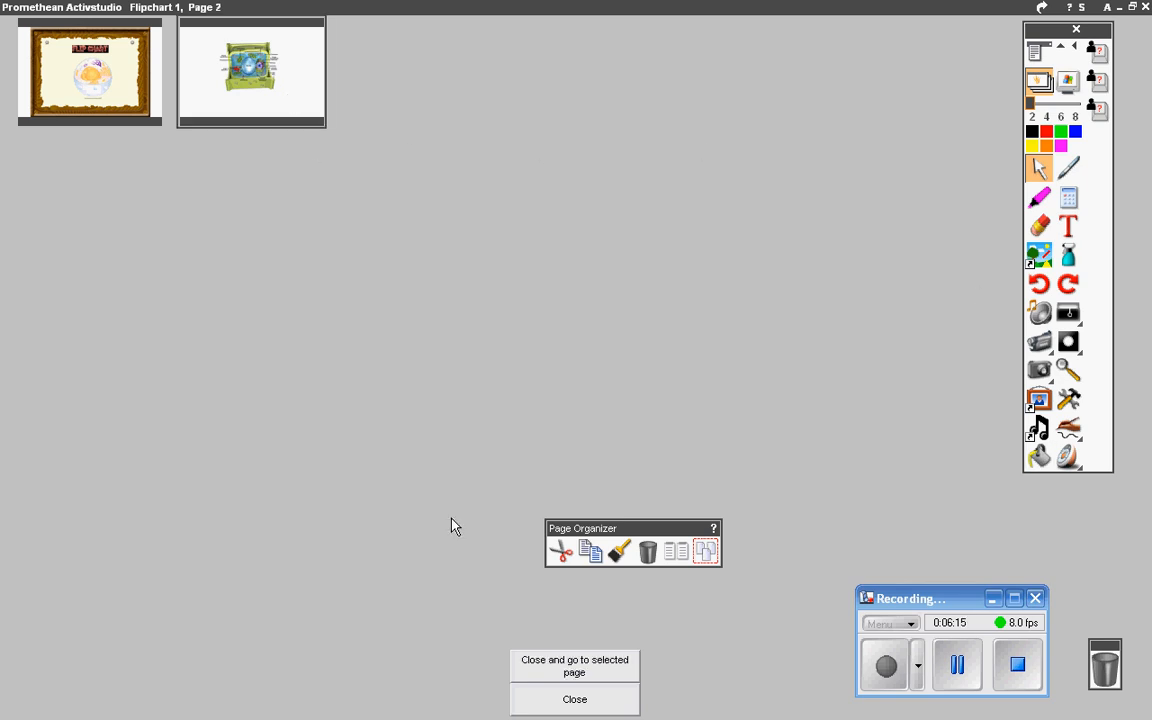
left_click(549, 668)
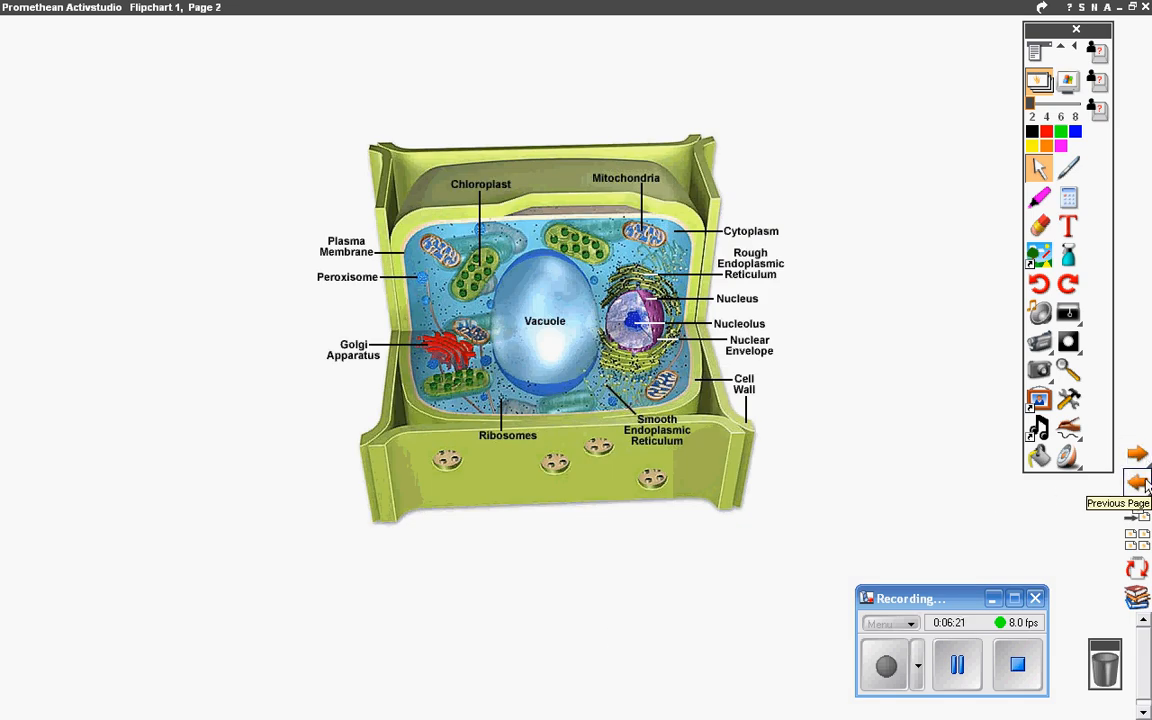
left_click(1142, 483)
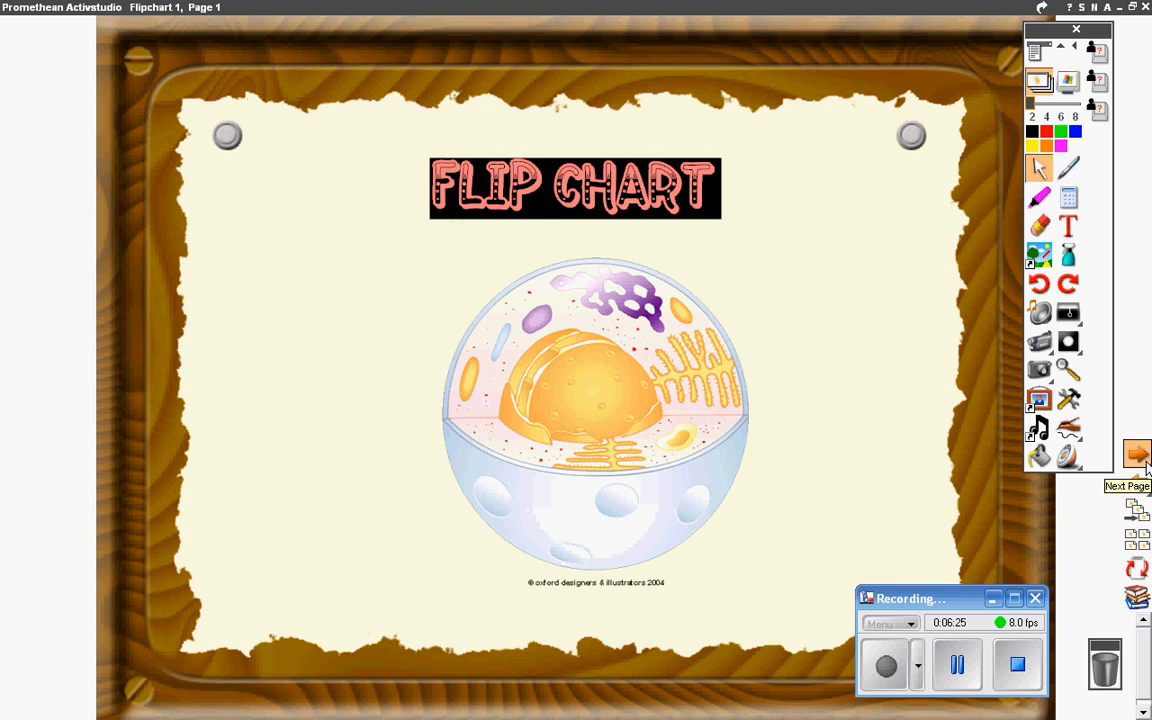
left_click(1145, 463)
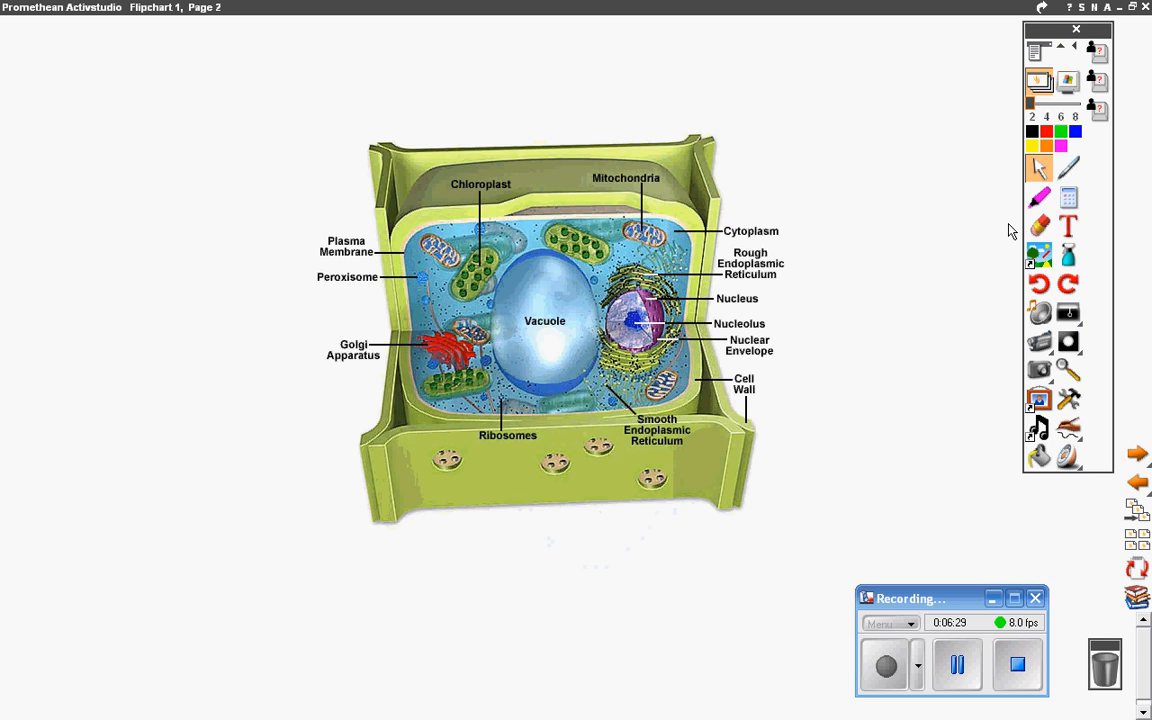
Activate the Pen tool for annotating the plant cell page.
left_click(1068, 168)
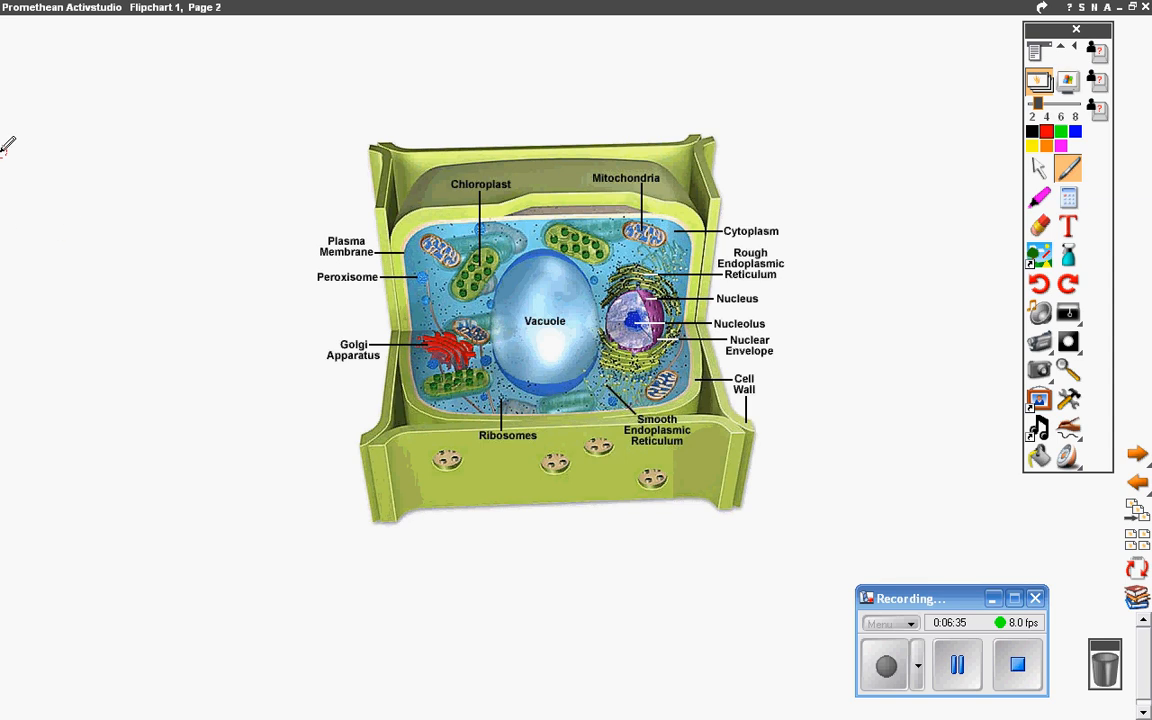